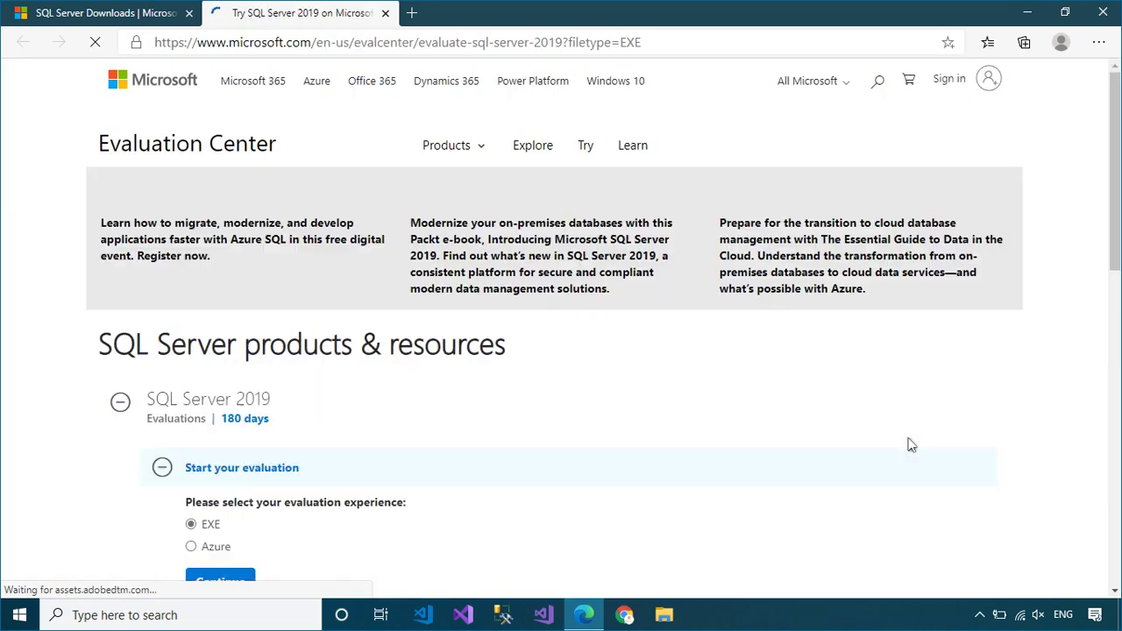
Step: Choose the EXE evaluation and enter the registrant's first and last name
{"action": "scroll", "coordinate": [911, 445], "scroll_direction": "down", "scroll_amount": 5}
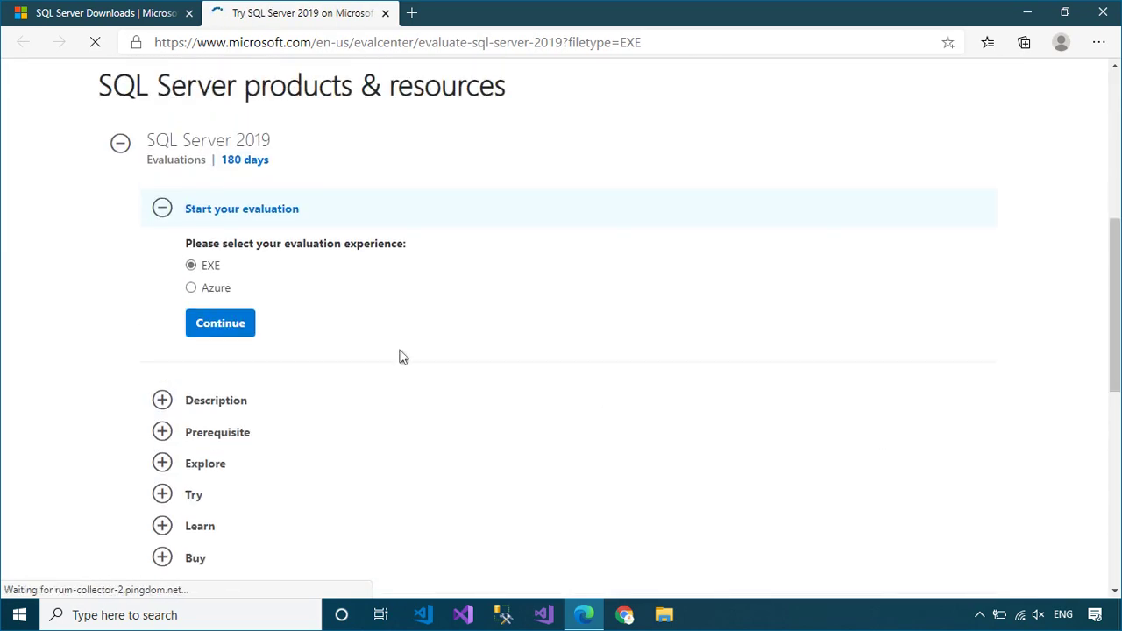
{"action": "left_click", "coordinate": [233, 328]}
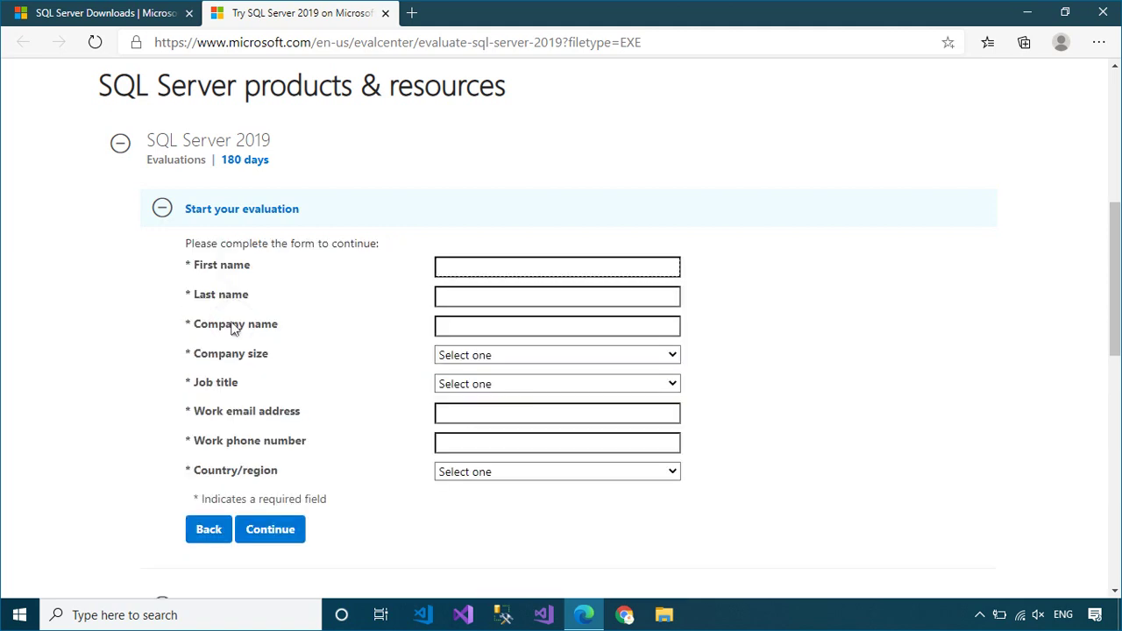
{"action": "key", "text": "Tab"}
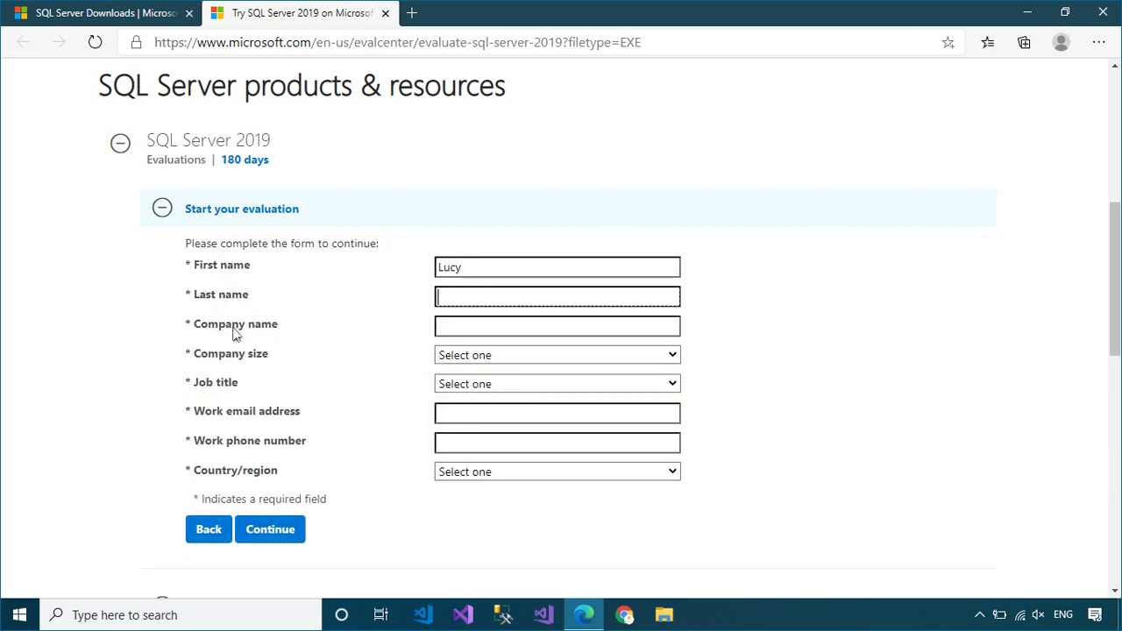
{"action": "key", "text": "Tab"}
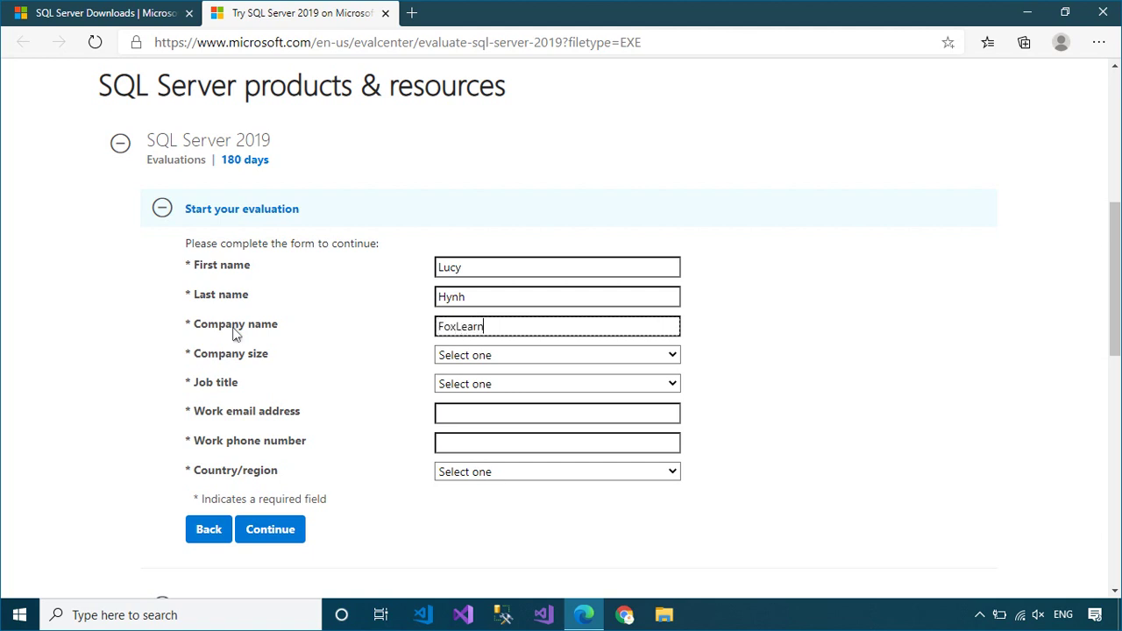
Step: Set company size 2-4 and job title Developer/Engineer, and enter the work e-mail
{"action": "left_click", "coordinate": [511, 363]}
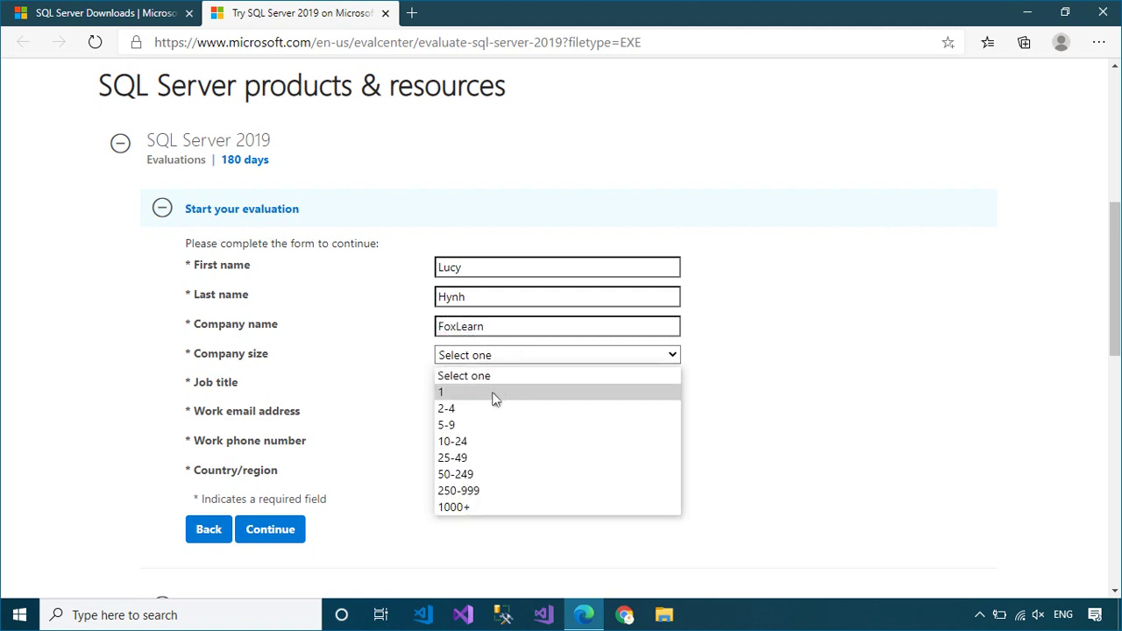
{"action": "left_click", "coordinate": [490, 405]}
{"action": "left_click", "coordinate": [489, 385]}
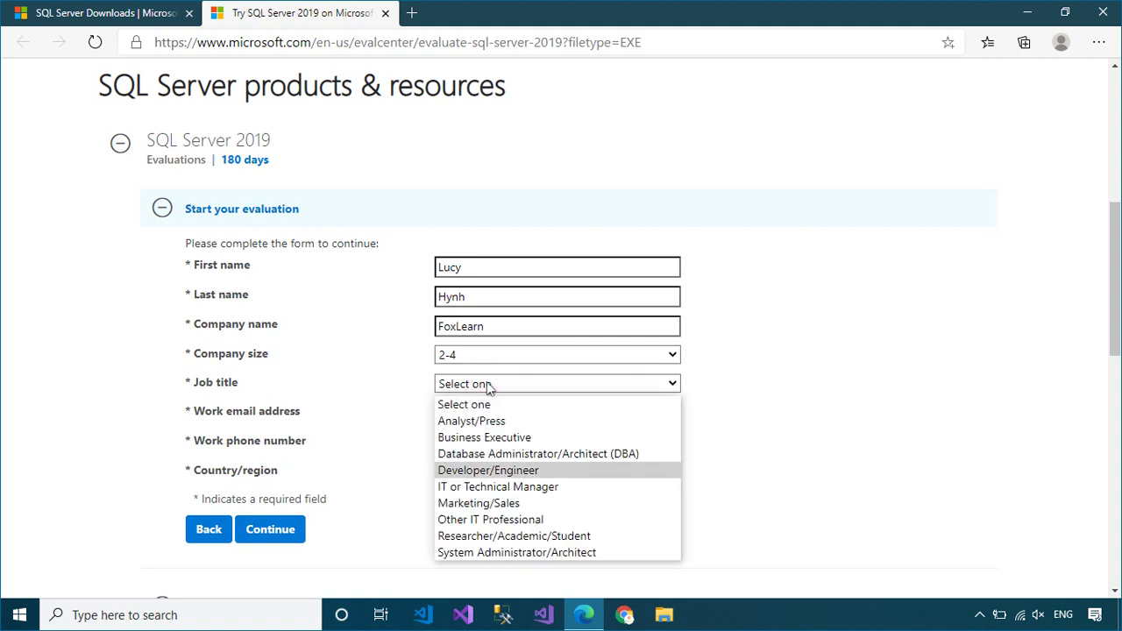
{"action": "left_click", "coordinate": [506, 470]}
{"action": "left_click", "coordinate": [505, 416]}
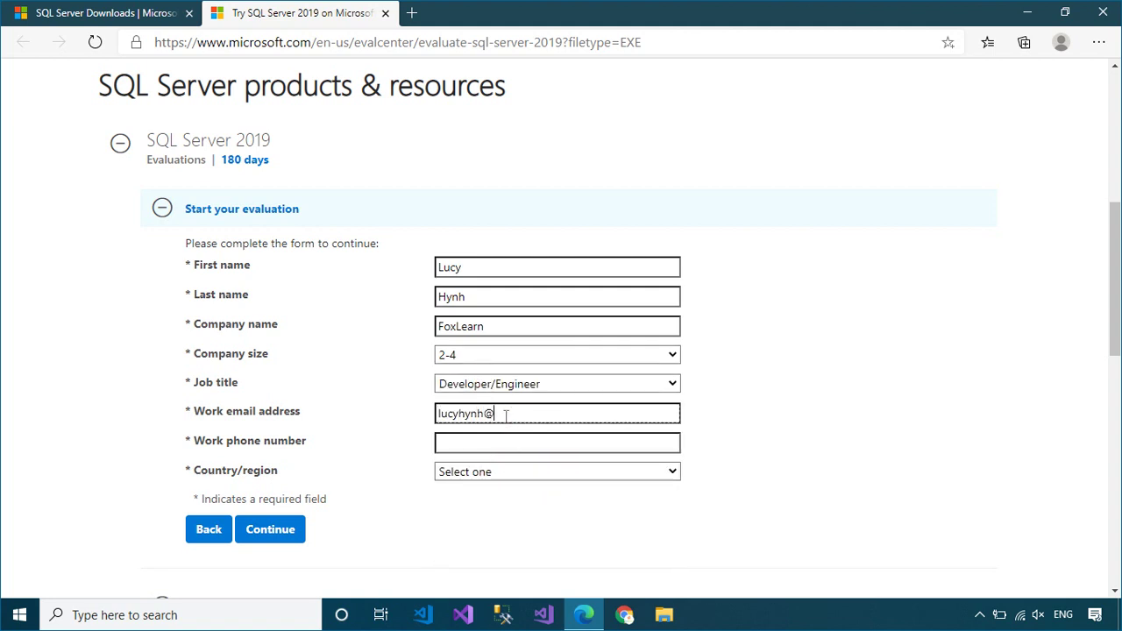
Step: Fill in the work phone, set country to United States, and submit the registration
{"action": "left_click", "coordinate": [497, 452]}
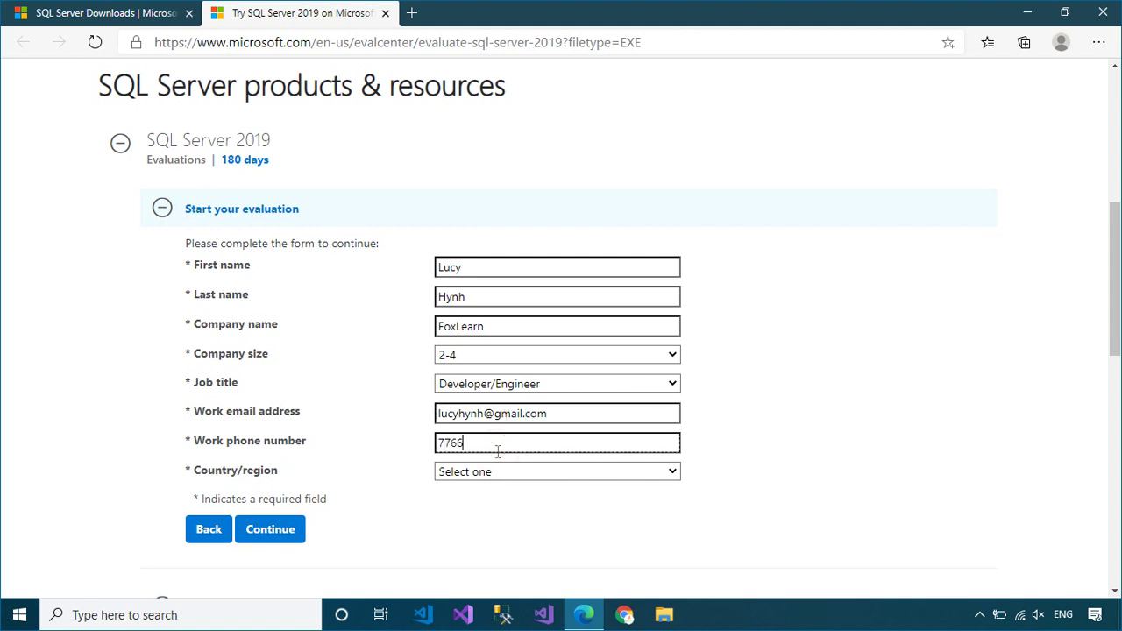
{"action": "left_click", "coordinate": [523, 478]}
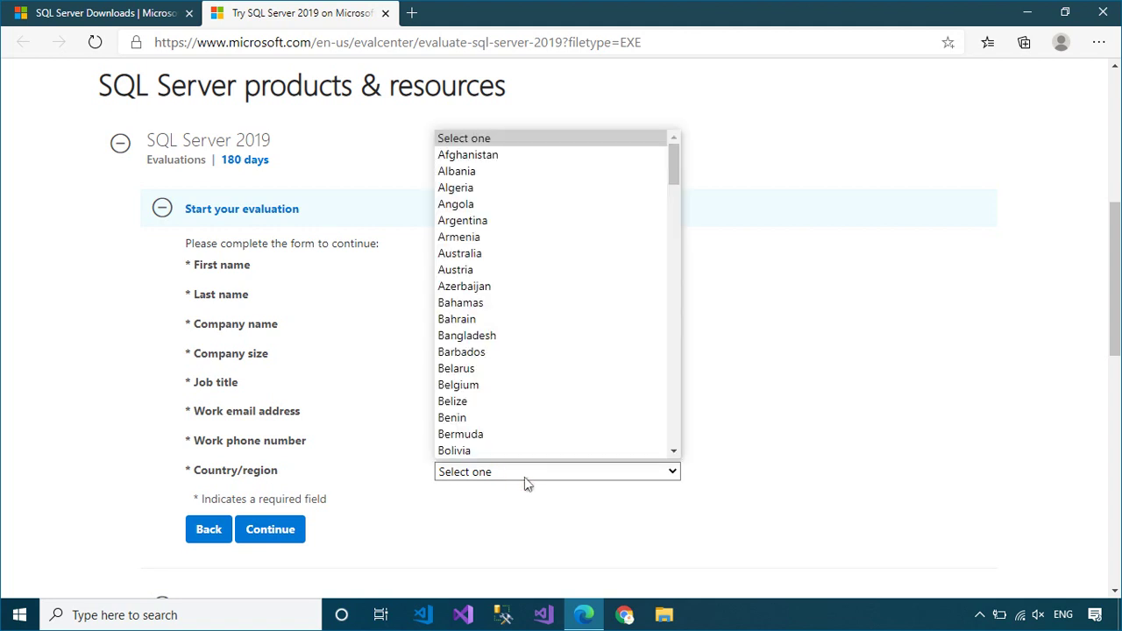
{"action": "key", "text": "u"}
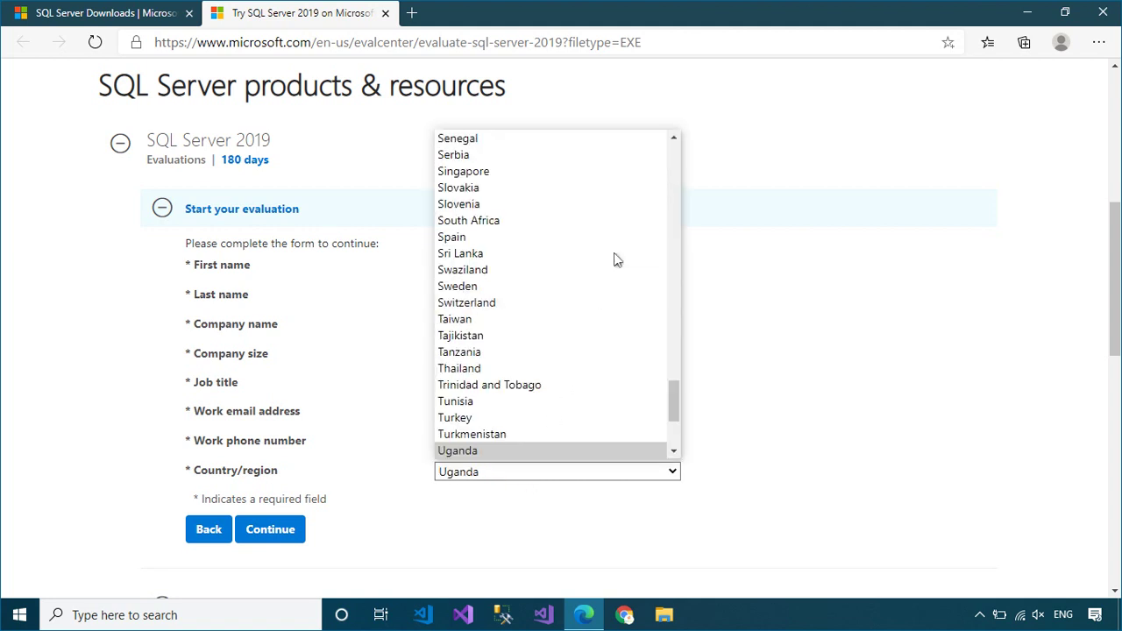
{"action": "scroll", "coordinate": [674, 392], "scroll_direction": "down", "scroll_amount": 1}
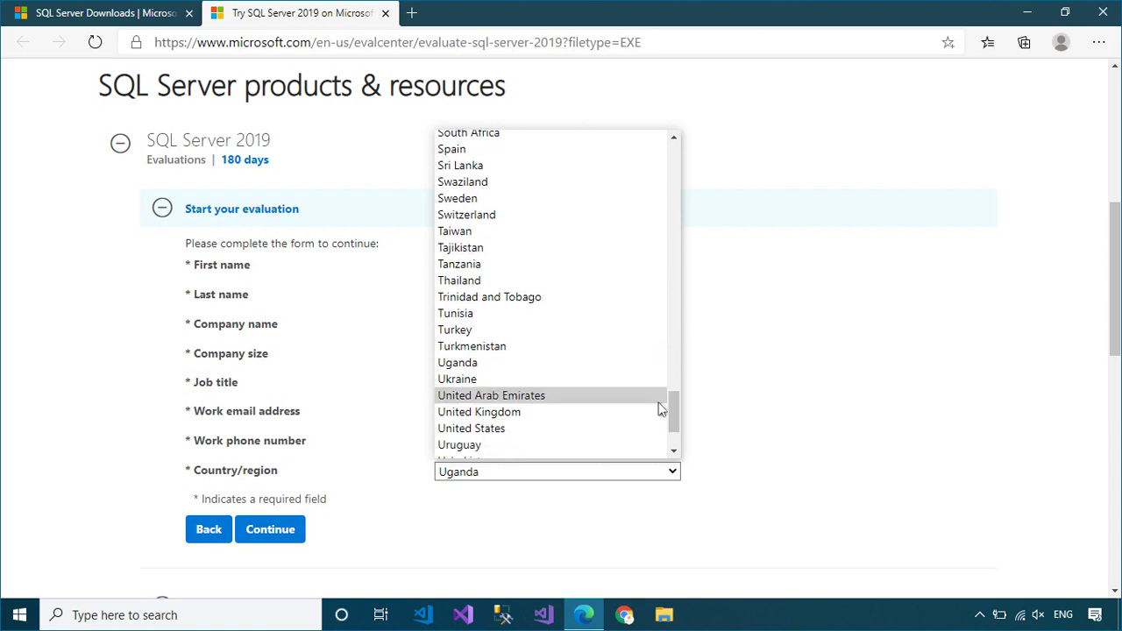
{"action": "left_click", "coordinate": [581, 431]}
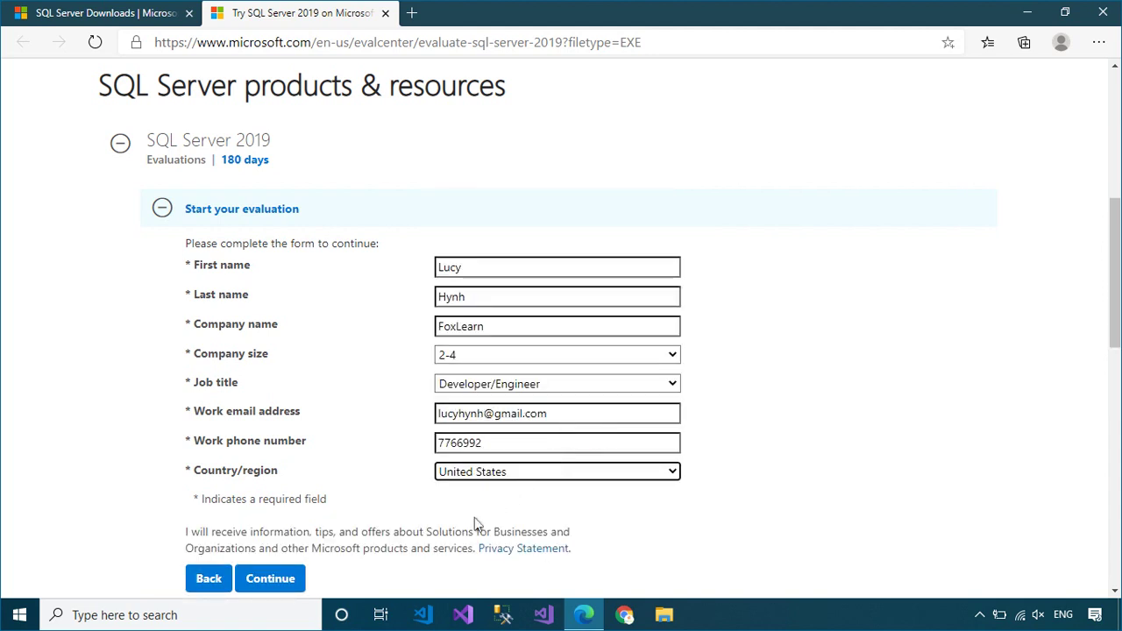
{"action": "left_click", "coordinate": [274, 583]}
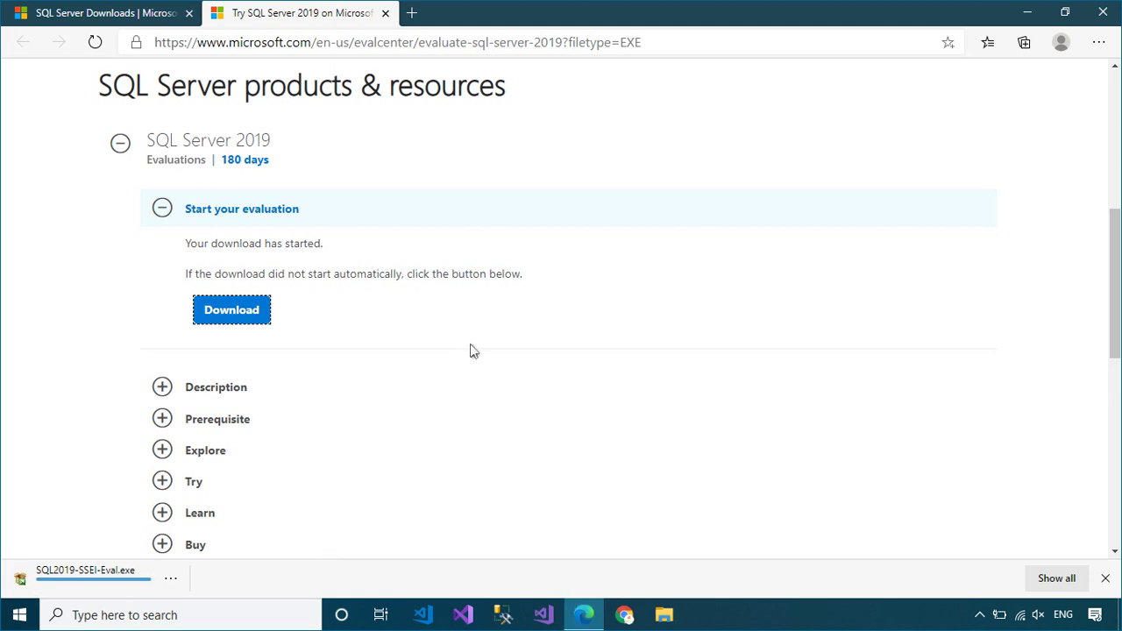
Step: Run the SSEI installer and download the English ISO media to D:\ via Download Media
{"action": "left_click", "coordinate": [54, 586]}
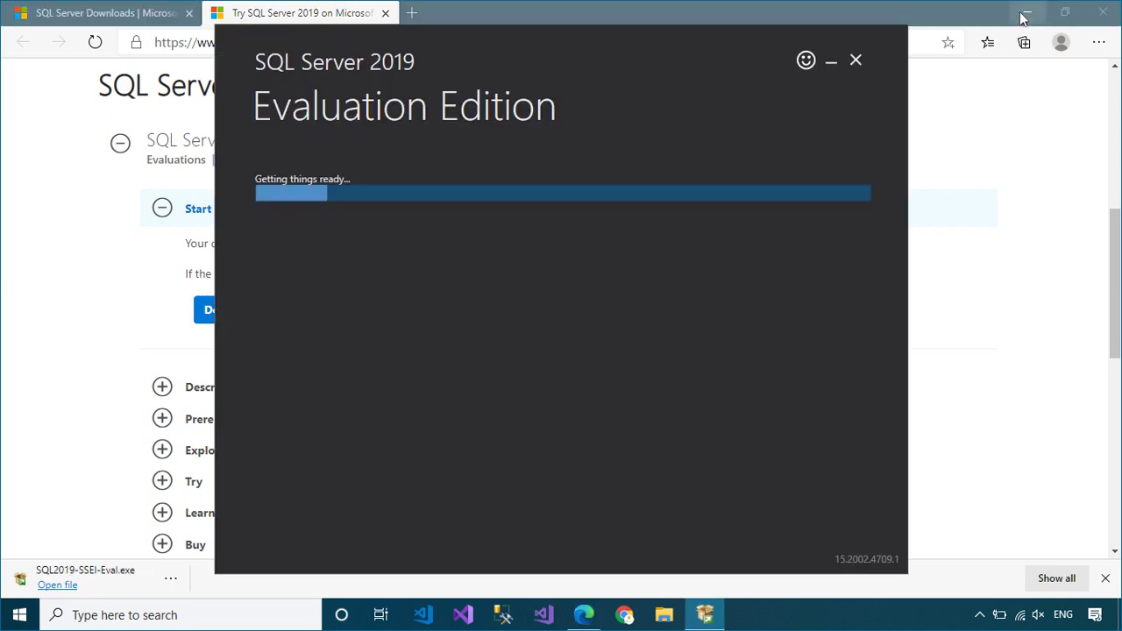
{"action": "left_click", "coordinate": [1027, 12]}
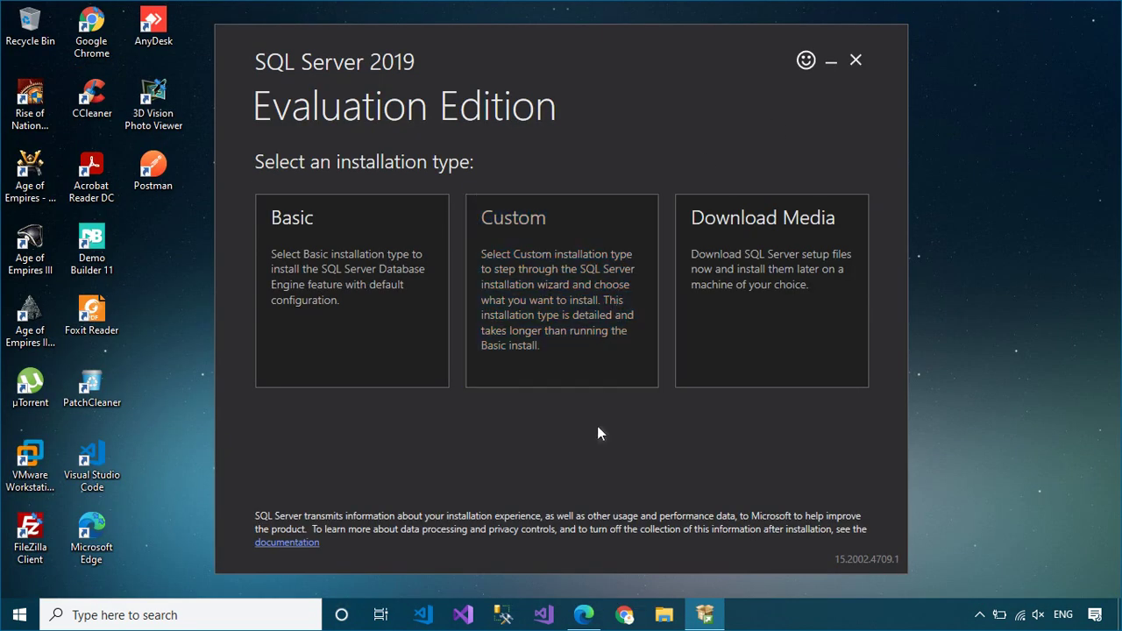
{"action": "left_click", "coordinate": [764, 278]}
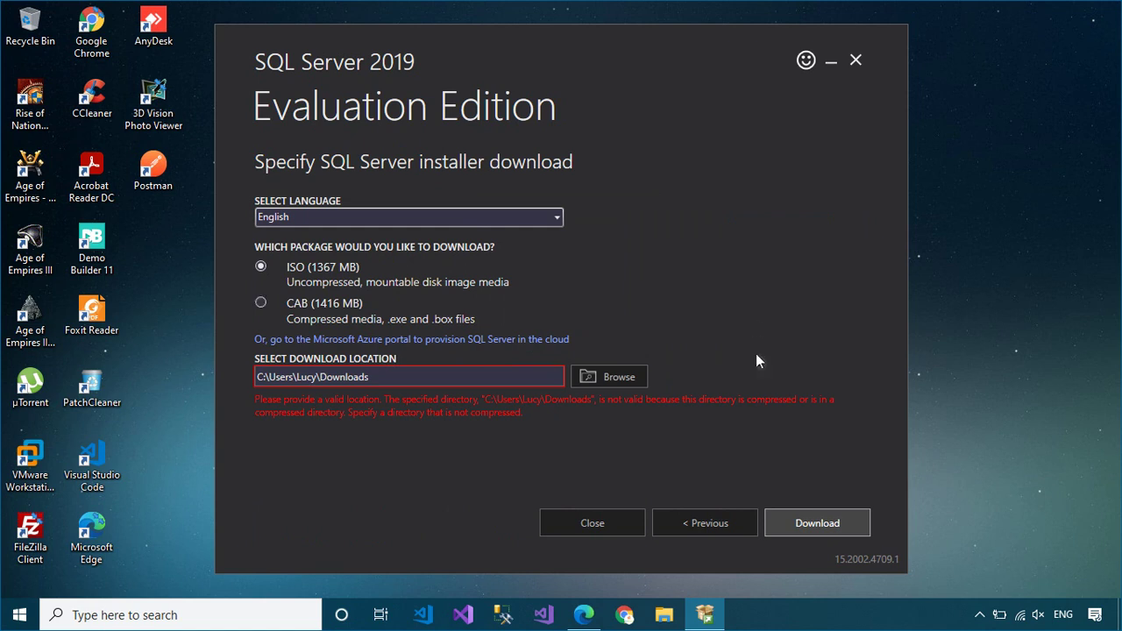
{"action": "left_click", "coordinate": [631, 378]}
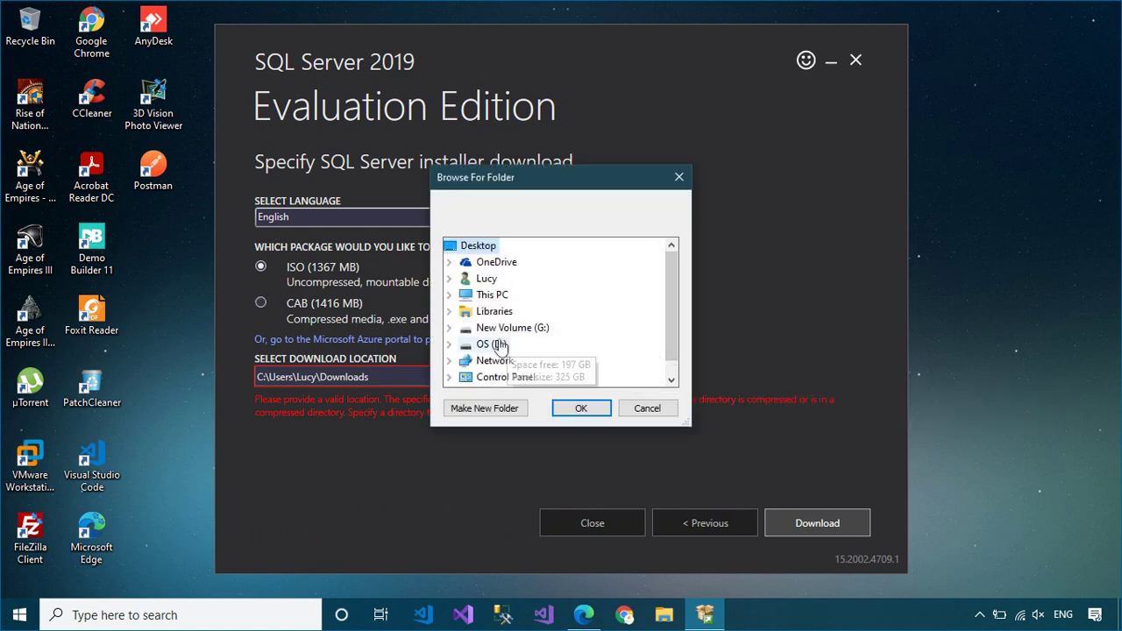
{"action": "double_click", "coordinate": [491, 343]}
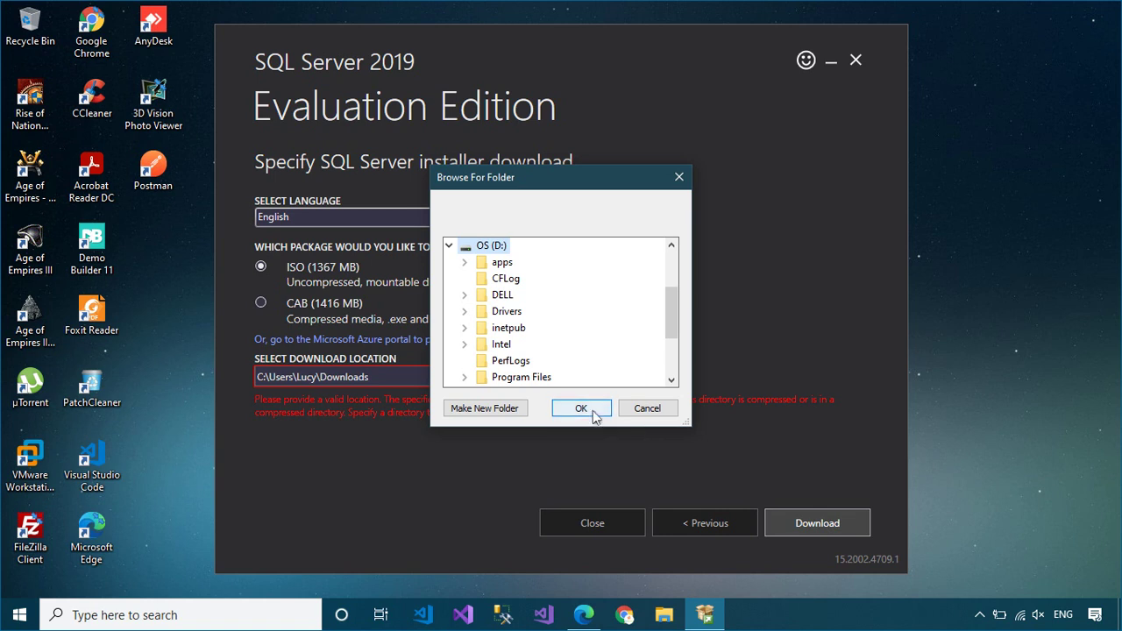
{"action": "left_click", "coordinate": [594, 410]}
{"action": "left_click", "coordinate": [829, 526]}
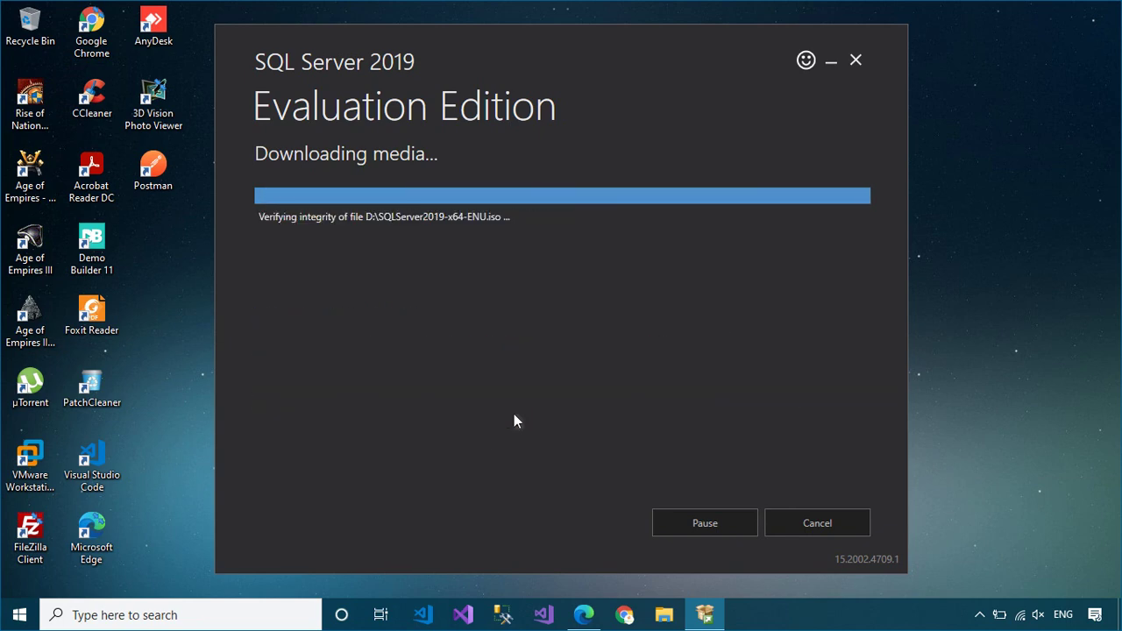
Step: Mount the SQLServer2019-x64-ENU.iso disc image from its download folder
{"action": "left_click", "coordinate": [611, 523]}
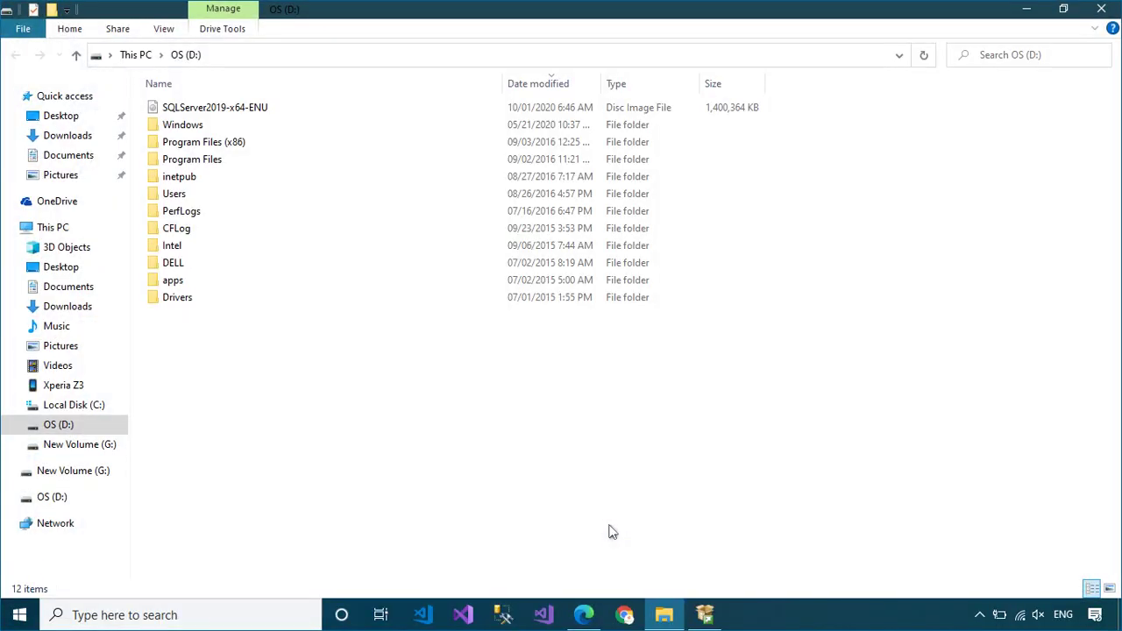
{"action": "left_click", "coordinate": [260, 106]}
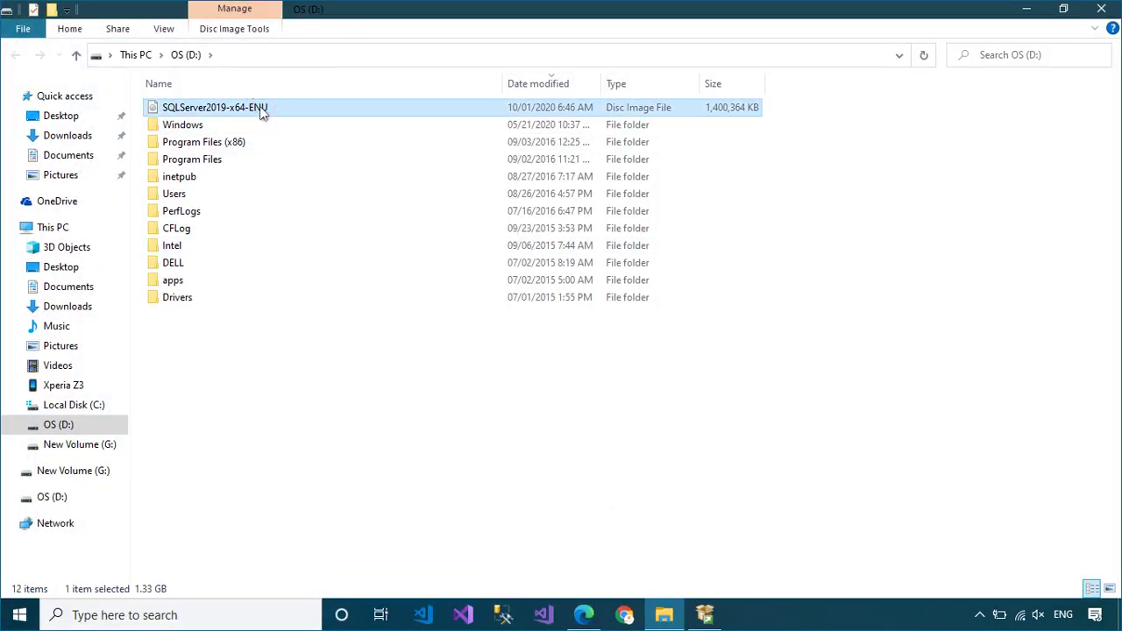
{"action": "right_click", "coordinate": [259, 106]}
{"action": "left_click", "coordinate": [295, 119]}
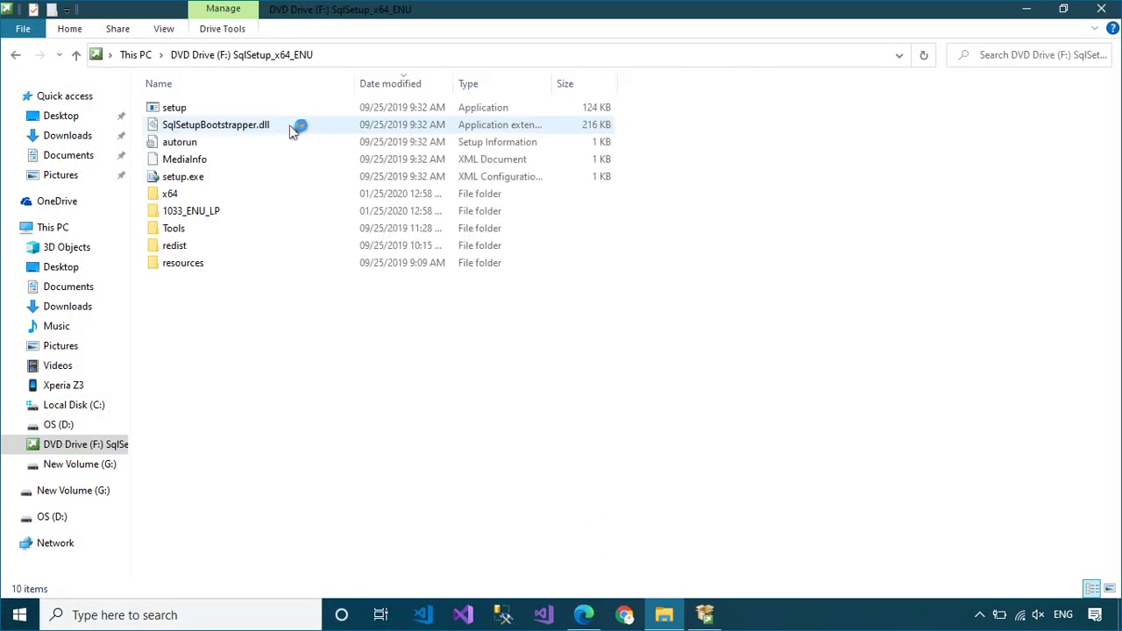
Step: Launch setup.exe from the mounted drive, then close File Explorer and the download window
{"action": "left_click", "coordinate": [452, 113]}
{"action": "double_click", "coordinate": [451, 112]}
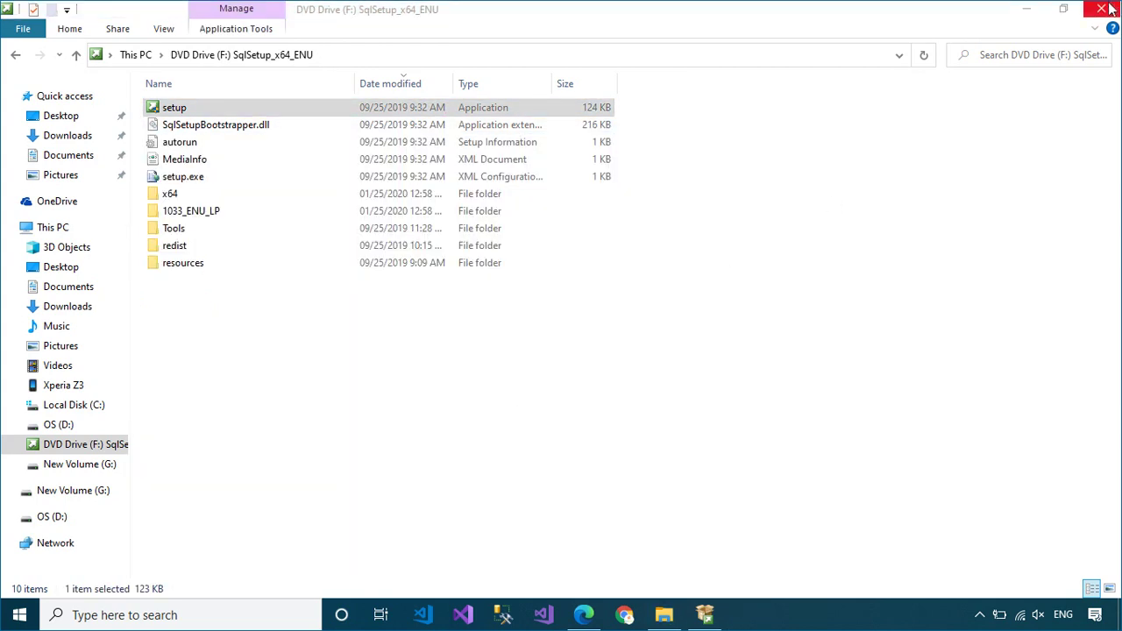
{"action": "left_click", "coordinate": [1101, 10]}
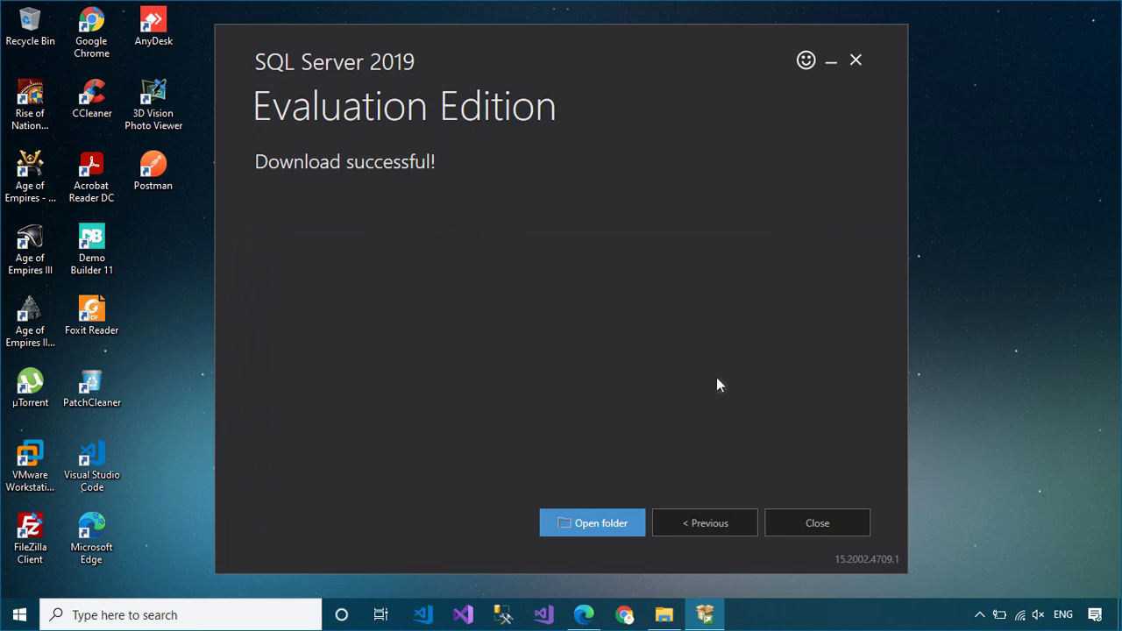
{"action": "left_click", "coordinate": [804, 522]}
Step: Exit the downloader, maximize Installation Center, and start a New SQL Server stand-alone installation
{"action": "left_click", "coordinate": [582, 345]}
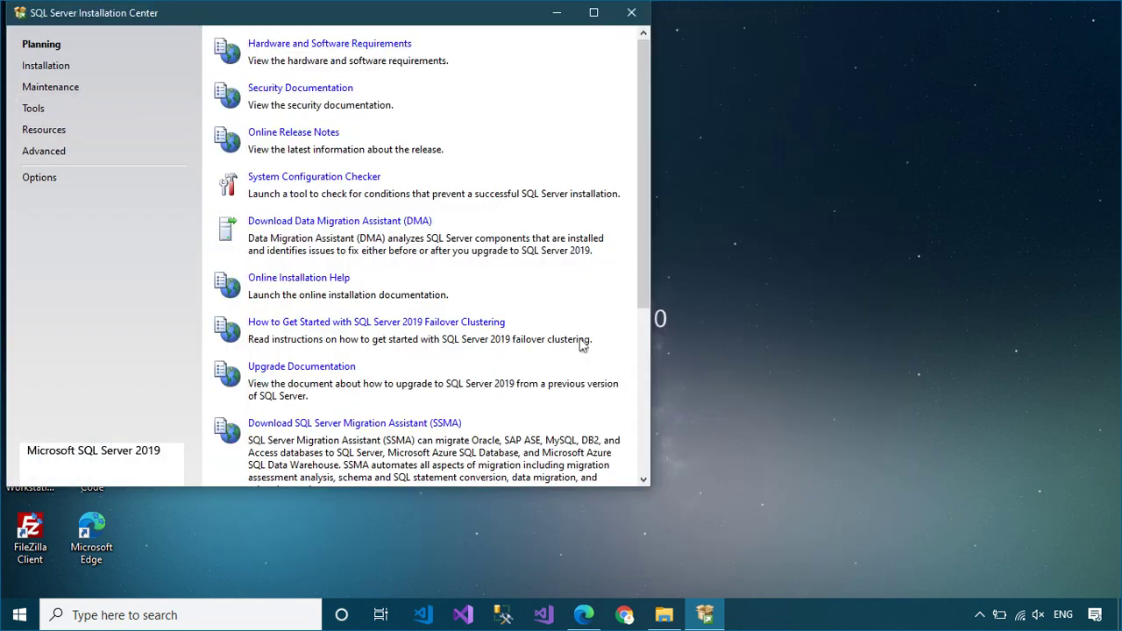
{"action": "left_click", "coordinate": [593, 12]}
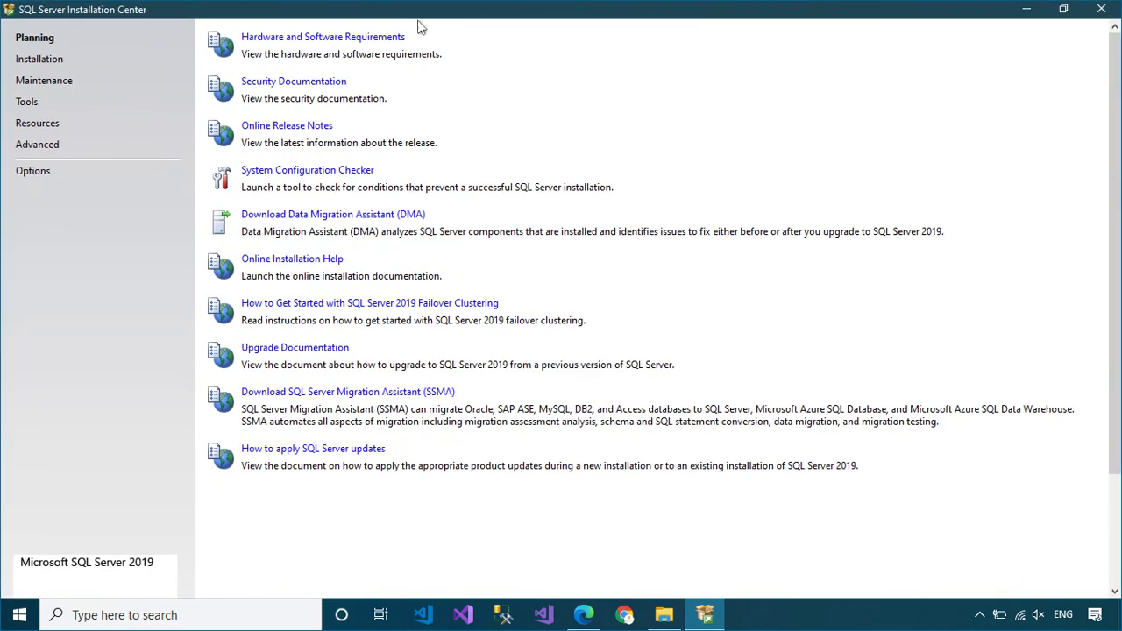
{"action": "left_click", "coordinate": [56, 66]}
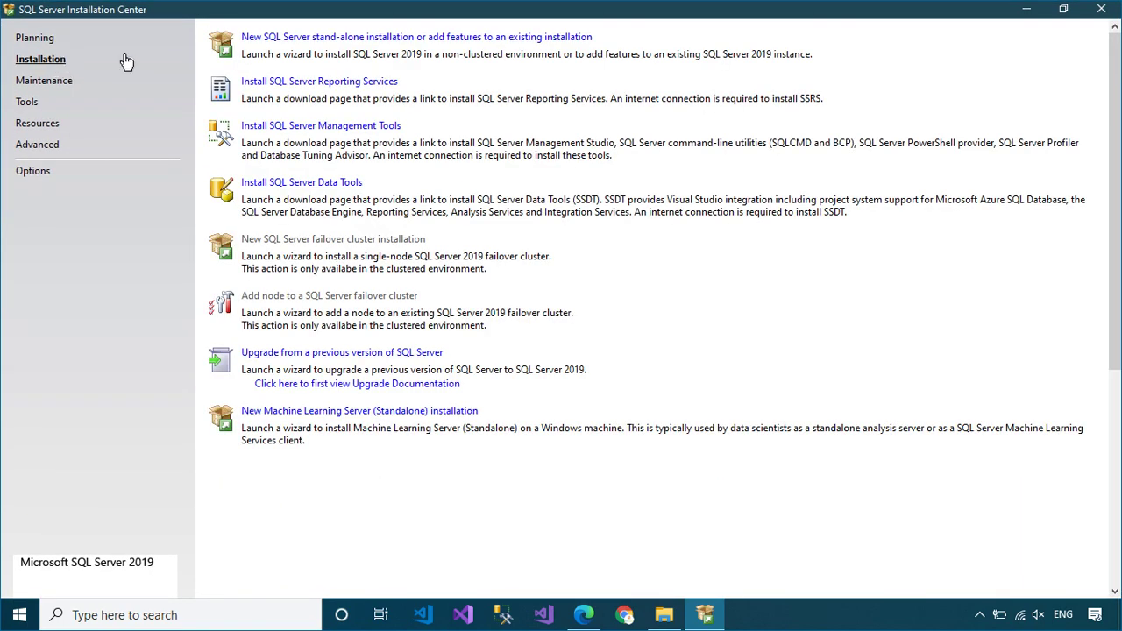
{"action": "left_click", "coordinate": [400, 42]}
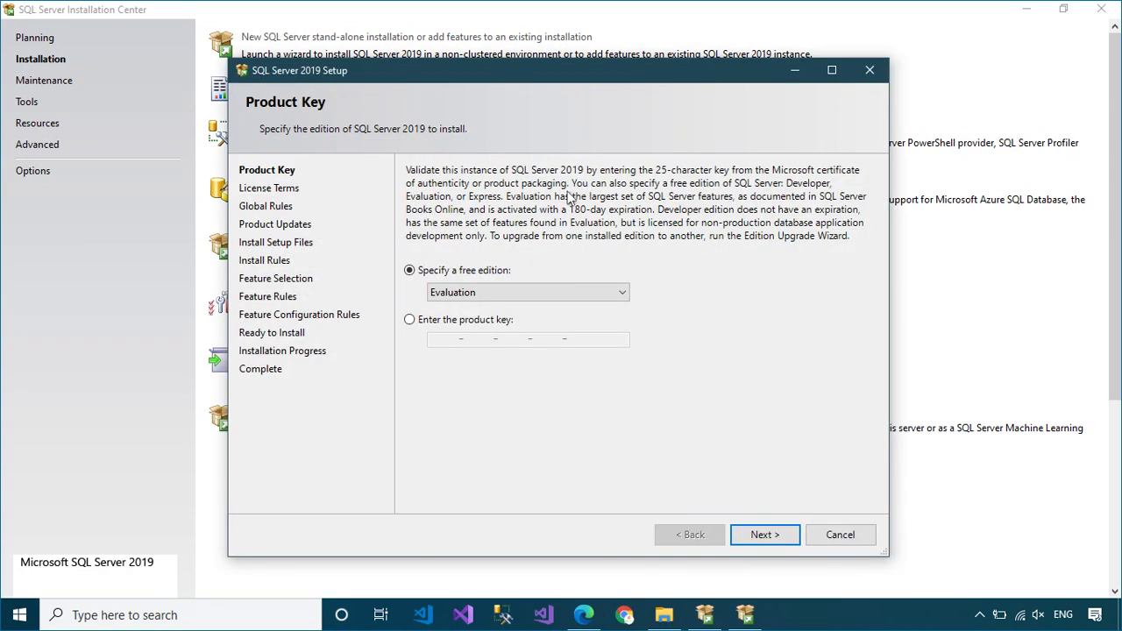
Step: Paste a product key instead of Evaluation edition, accept the license terms, and continue
{"action": "left_click", "coordinate": [625, 292]}
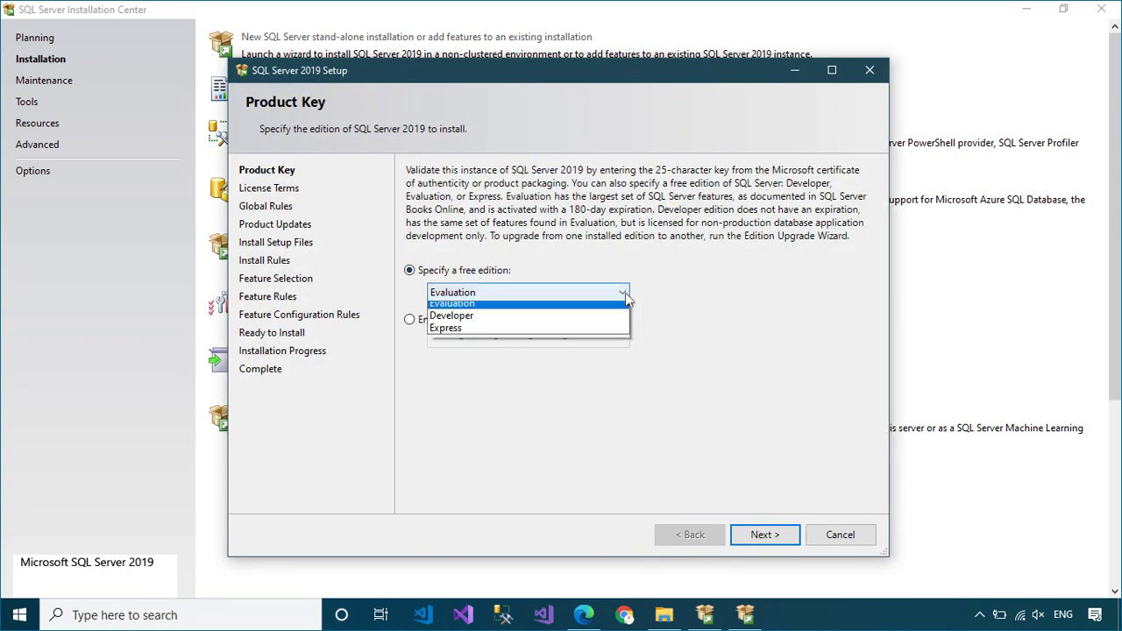
{"action": "left_click", "coordinate": [627, 261]}
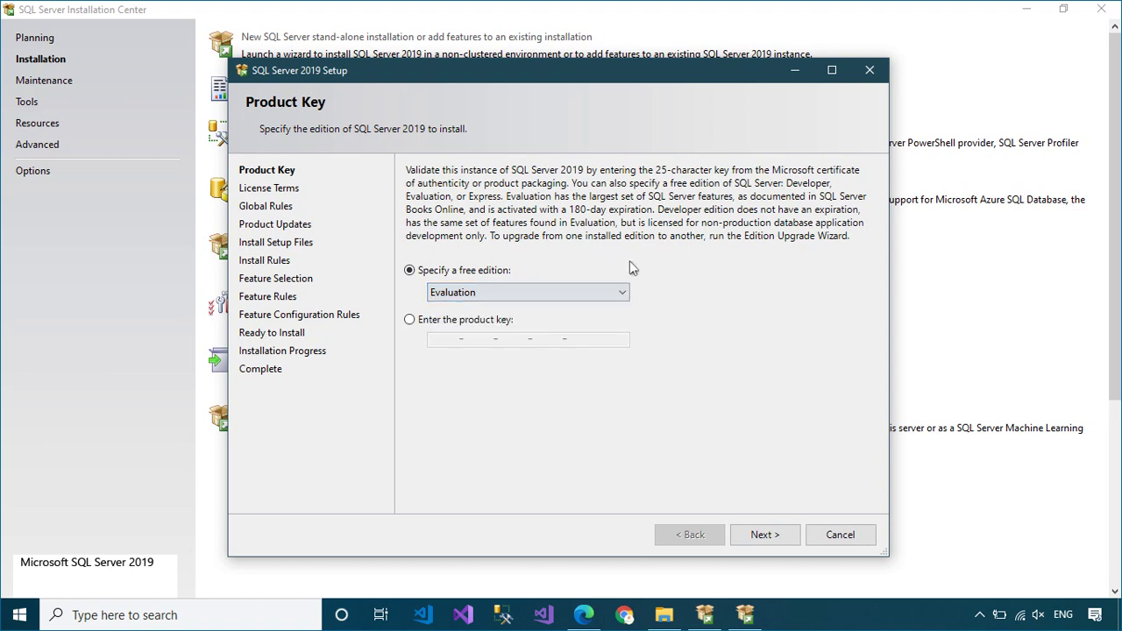
{"action": "left_click", "coordinate": [409, 322]}
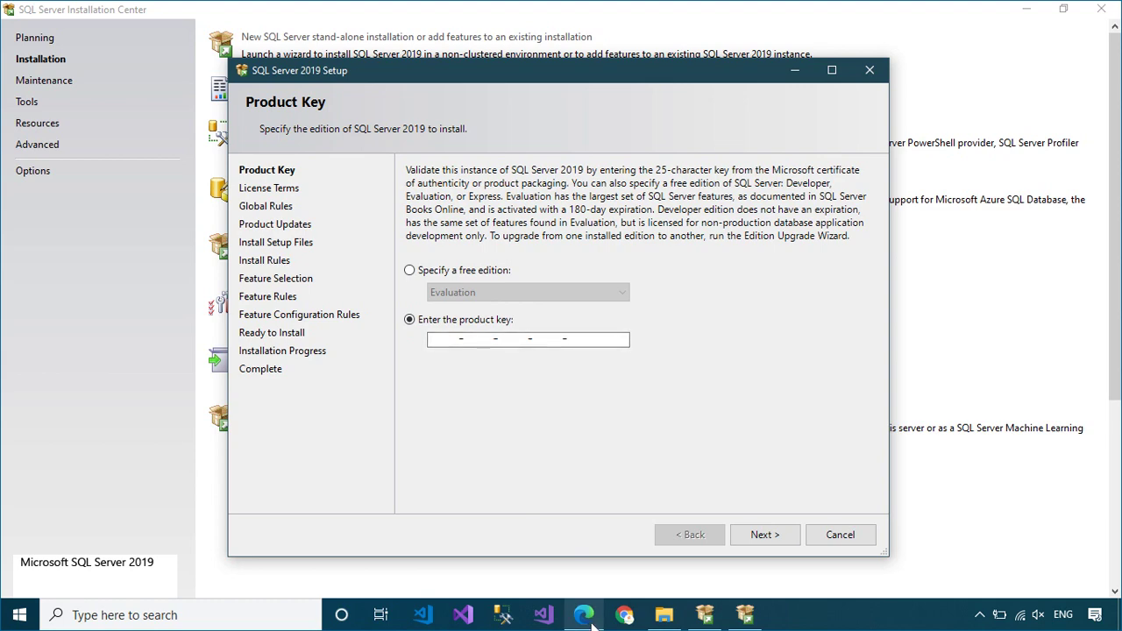
{"action": "key", "text": "ctrl+v"}
{"action": "left_click", "coordinate": [762, 534]}
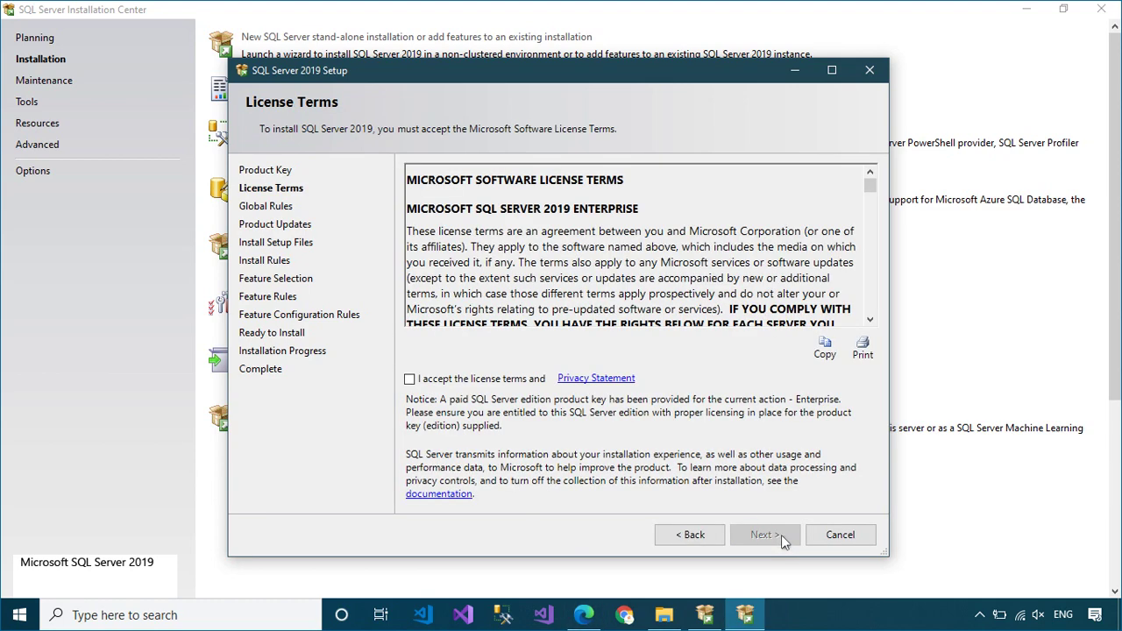
{"action": "left_click", "coordinate": [411, 380]}
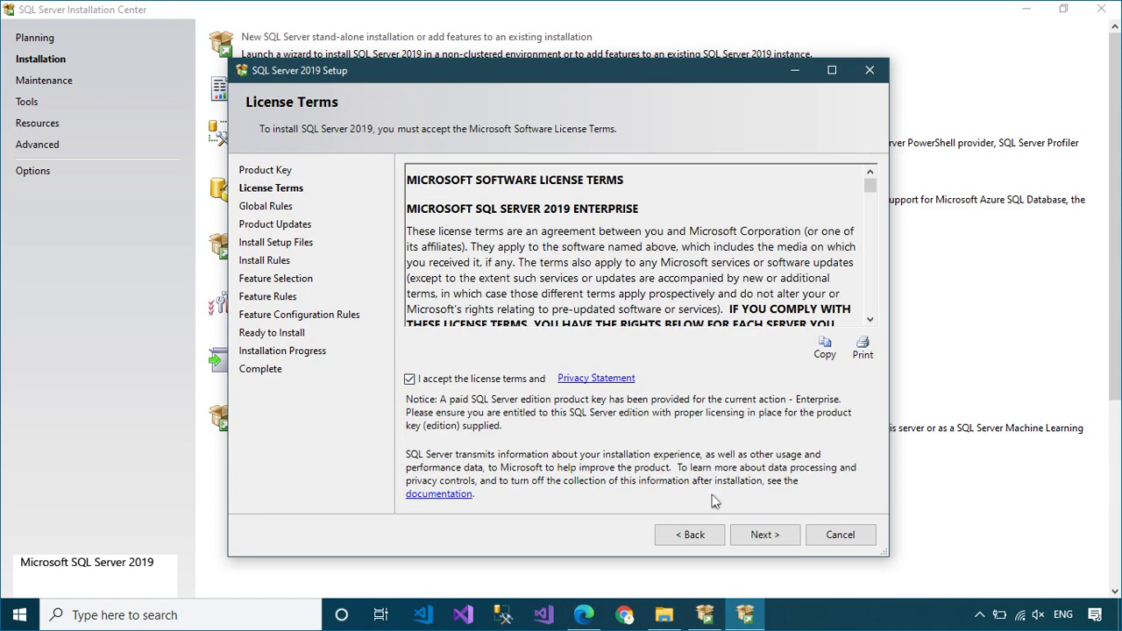
{"action": "left_click", "coordinate": [781, 537]}
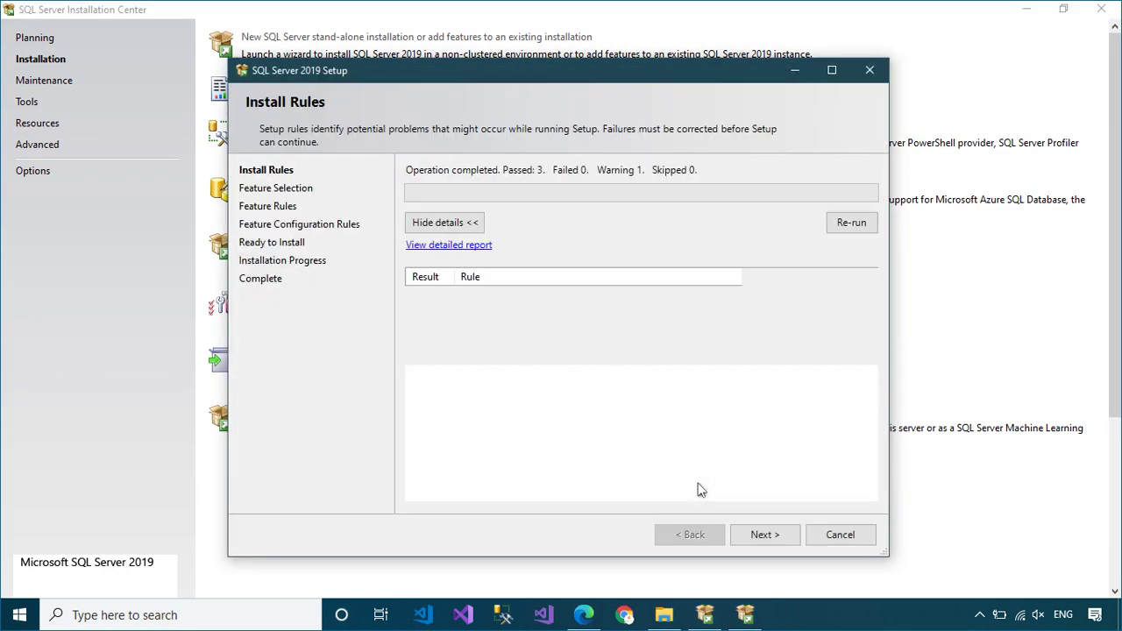
Step: Pass Install Rules, Select All features (14584 MB on C:), and continue to Feature Rules
{"action": "left_click", "coordinate": [749, 537]}
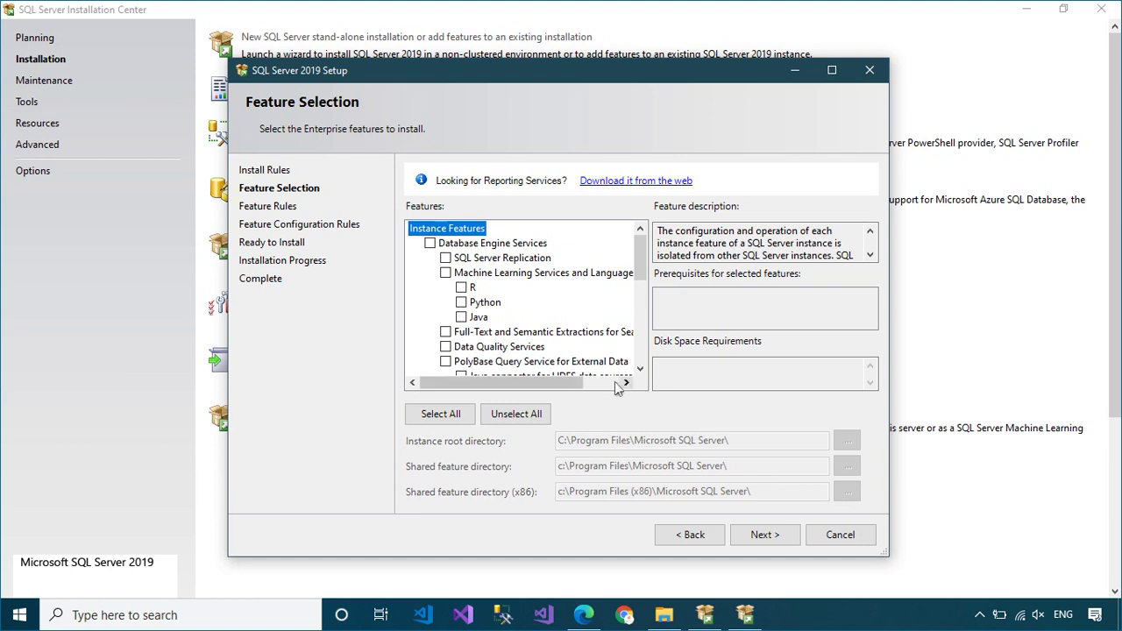
{"action": "left_click", "coordinate": [450, 420]}
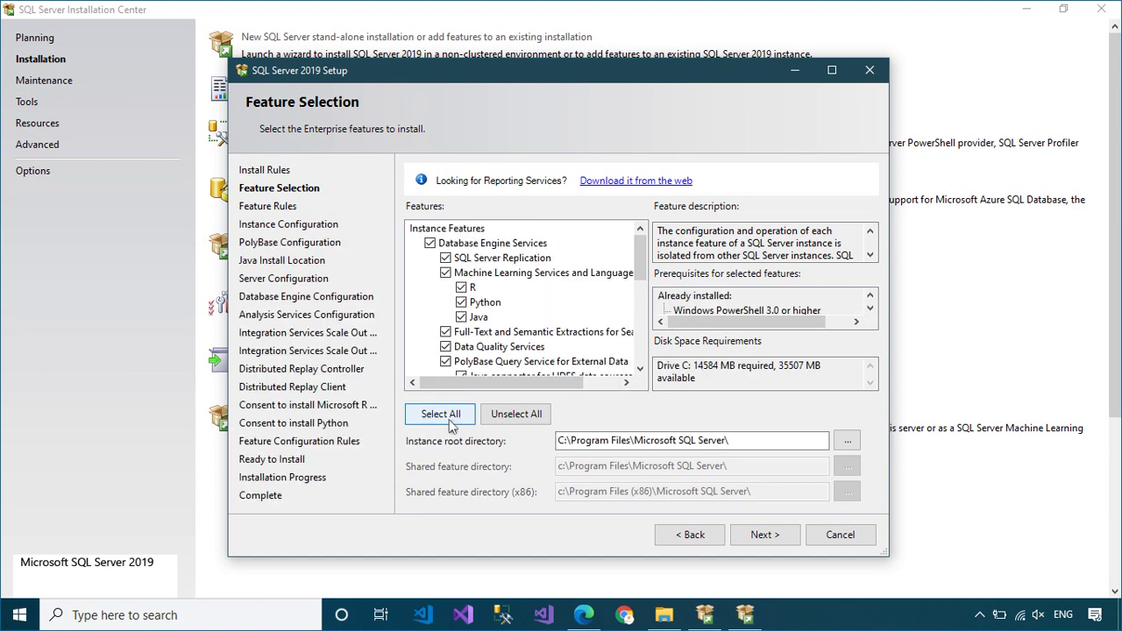
{"action": "left_click", "coordinate": [764, 534]}
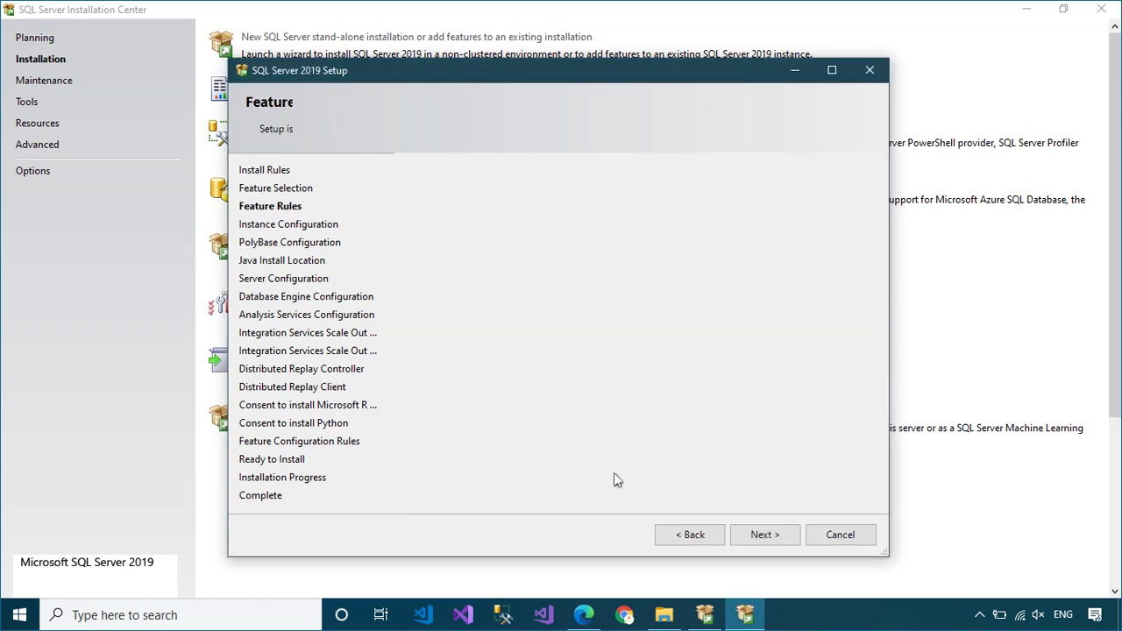
Step: Keep the SQL2019 named instance, PolyBase, bundled Java and server configuration defaults
{"action": "type", "text": "SQL2019"}
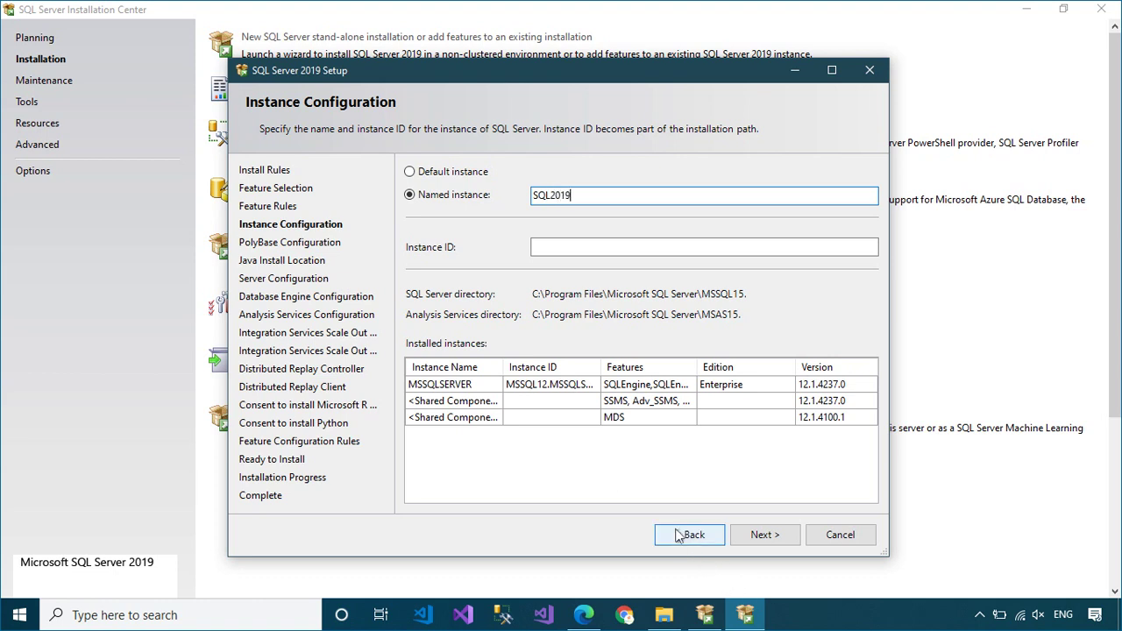
{"action": "left_click", "coordinate": [760, 536]}
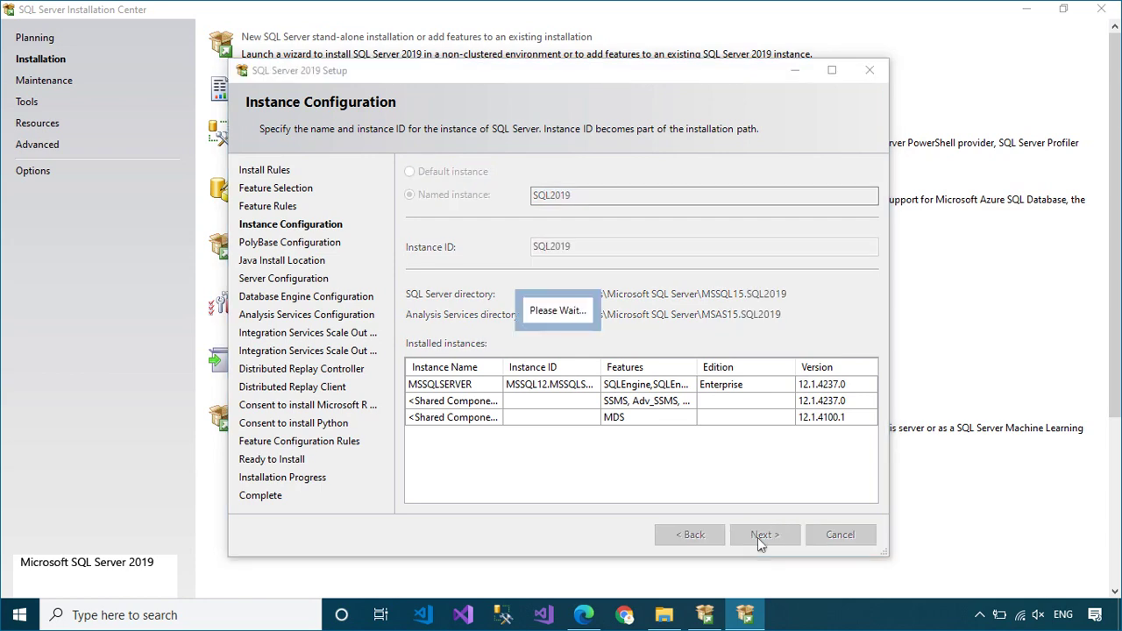
{"action": "left_click", "coordinate": [757, 537]}
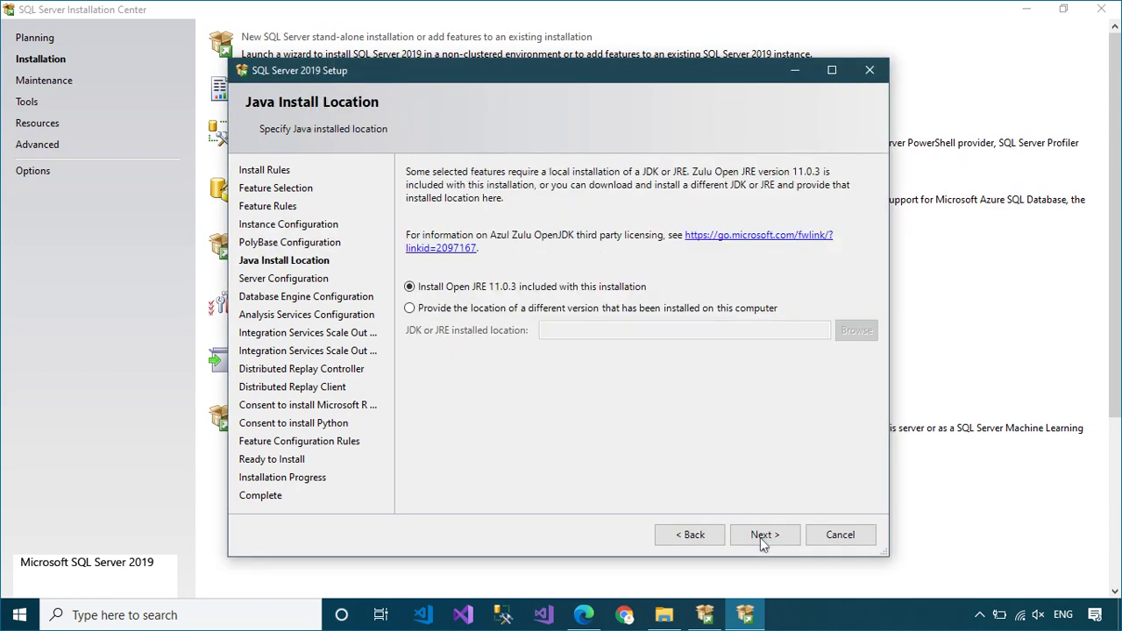
{"action": "left_click", "coordinate": [760, 538]}
{"action": "left_click", "coordinate": [760, 537]}
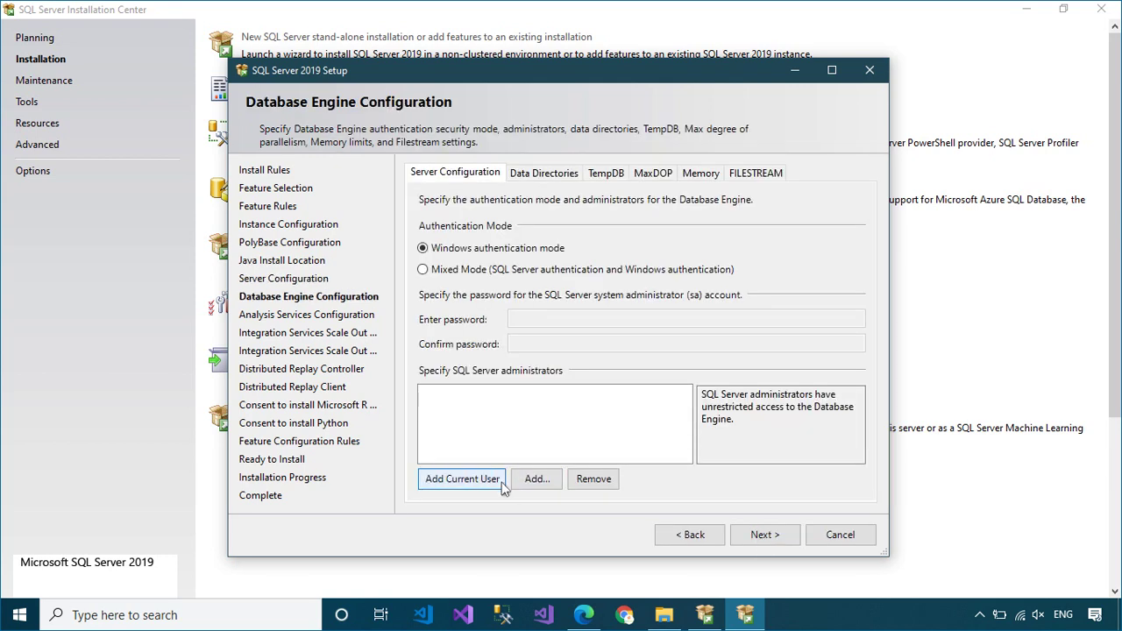
Step: Add the current user as Database Engine and Analysis Services administrator
{"action": "left_click", "coordinate": [503, 485]}
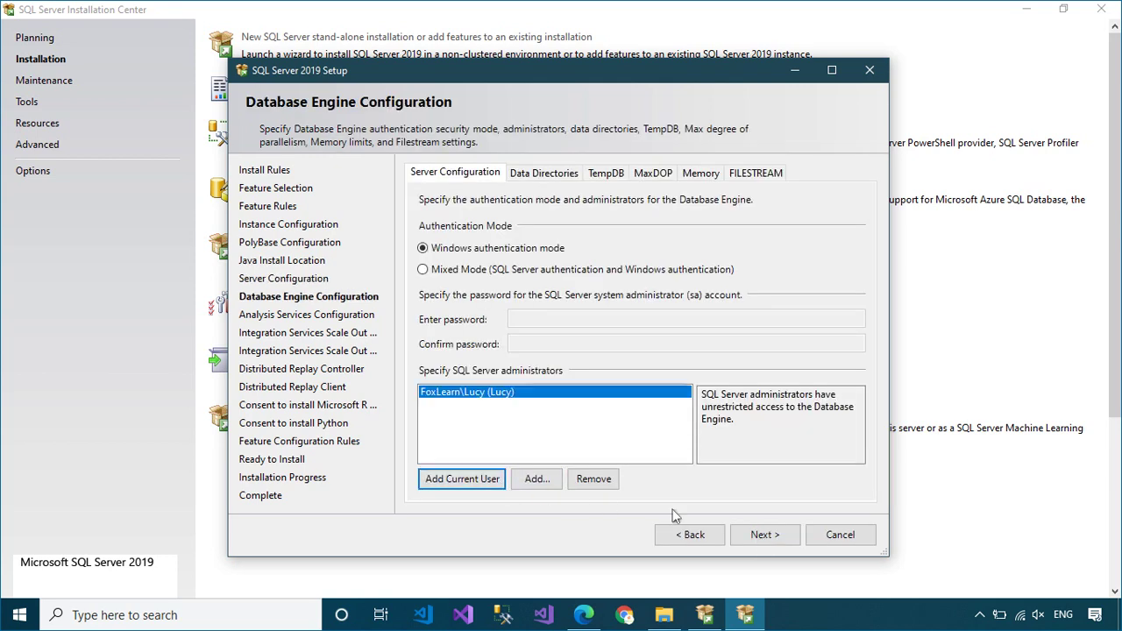
{"action": "left_click", "coordinate": [782, 536]}
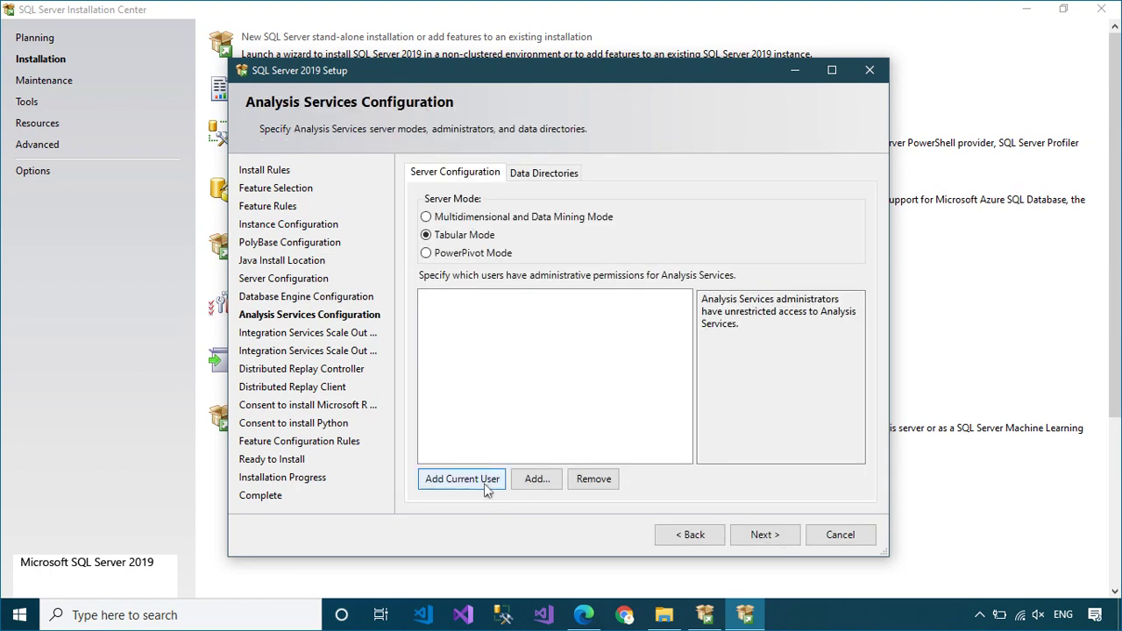
{"action": "left_click", "coordinate": [487, 483]}
{"action": "left_click", "coordinate": [775, 545]}
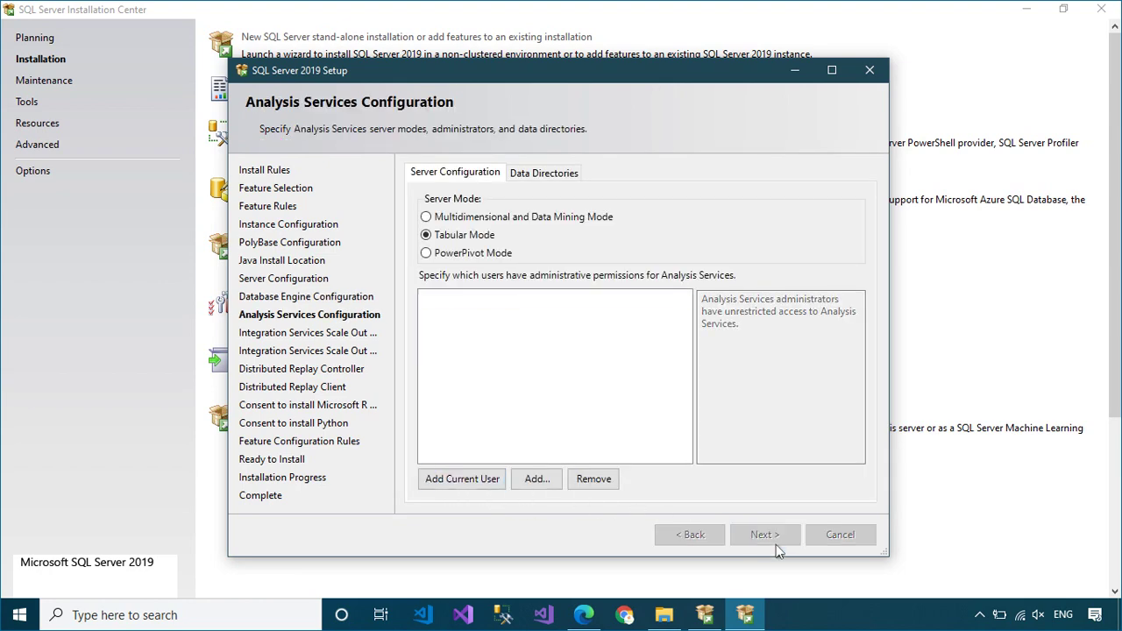
Step: Skip Scale Out settings and add the current user to Distributed Replay Controller
{"action": "left_click", "coordinate": [775, 541]}
{"action": "left_click", "coordinate": [778, 536]}
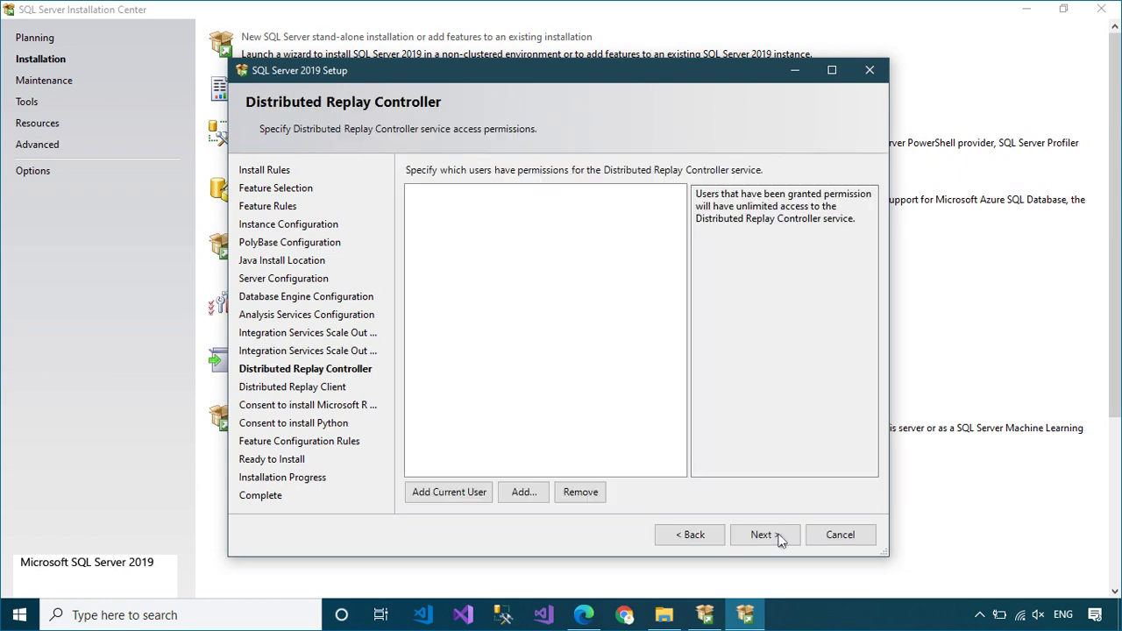
{"action": "left_click", "coordinate": [463, 496]}
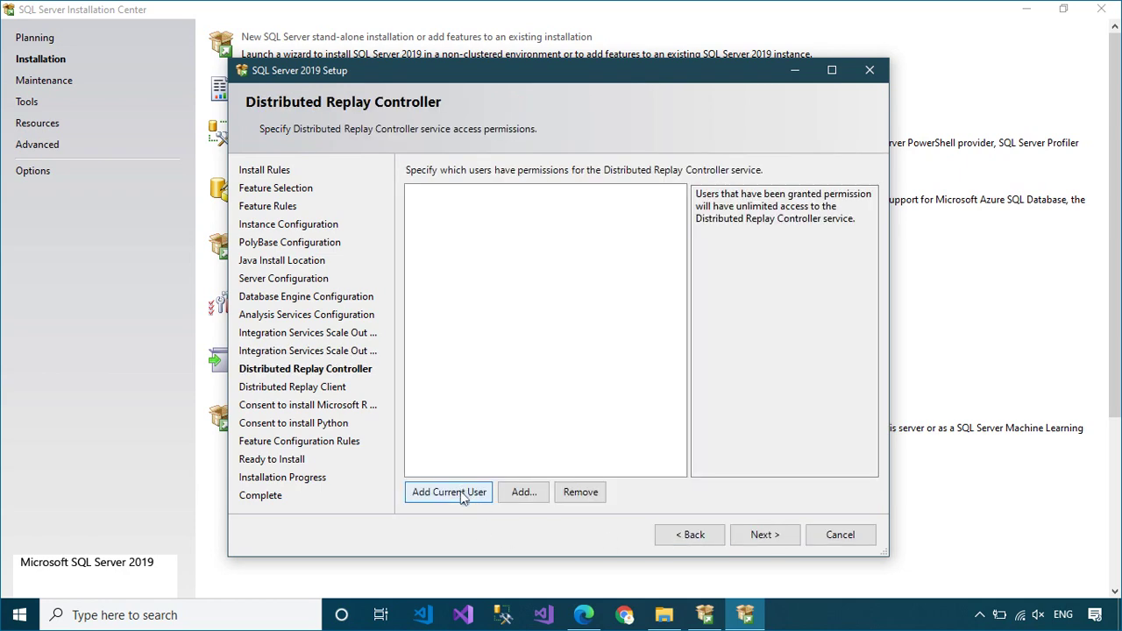
{"action": "left_click", "coordinate": [763, 536]}
{"action": "left_click", "coordinate": [765, 536]}
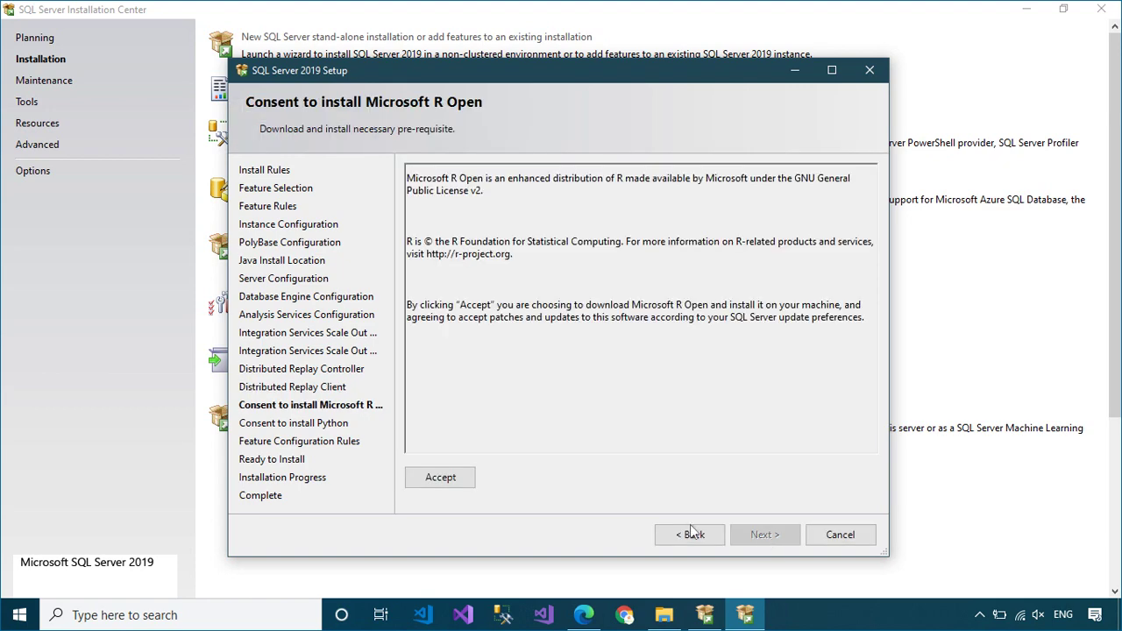
Step: Accept the Microsoft R Open and Python Anaconda licence terms
{"action": "left_click", "coordinate": [428, 479]}
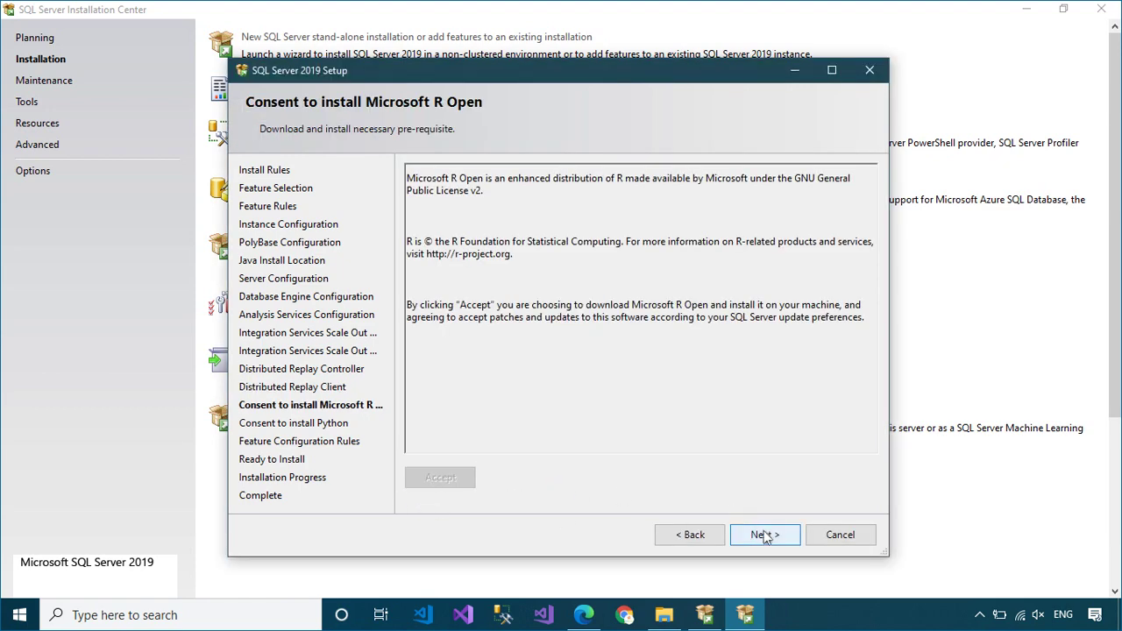
{"action": "left_click", "coordinate": [763, 533]}
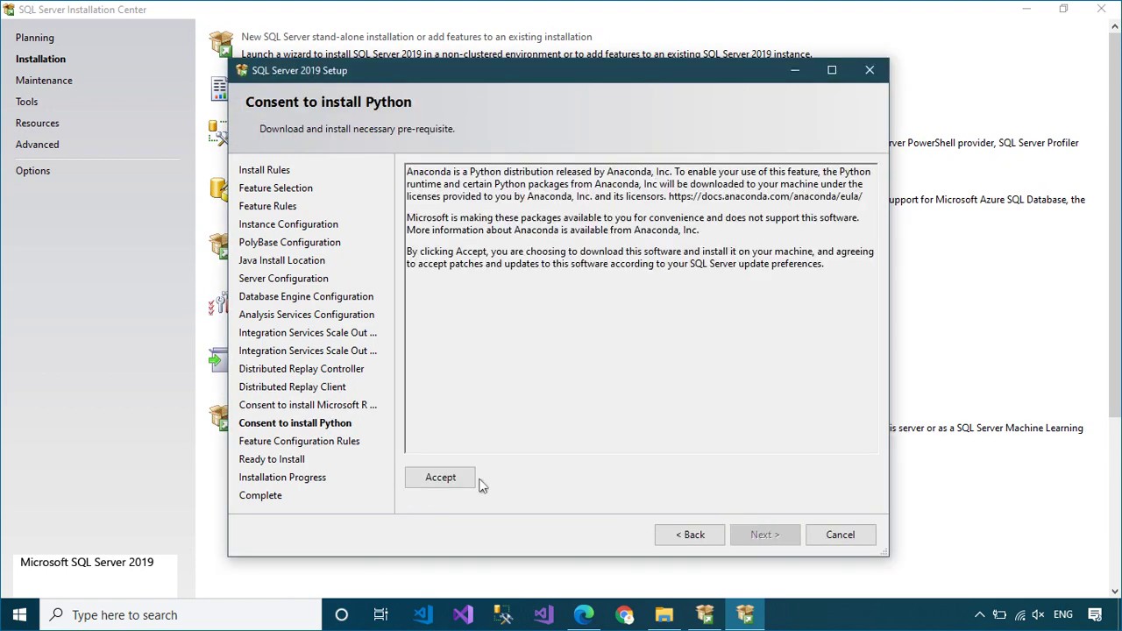
{"action": "left_click", "coordinate": [470, 479]}
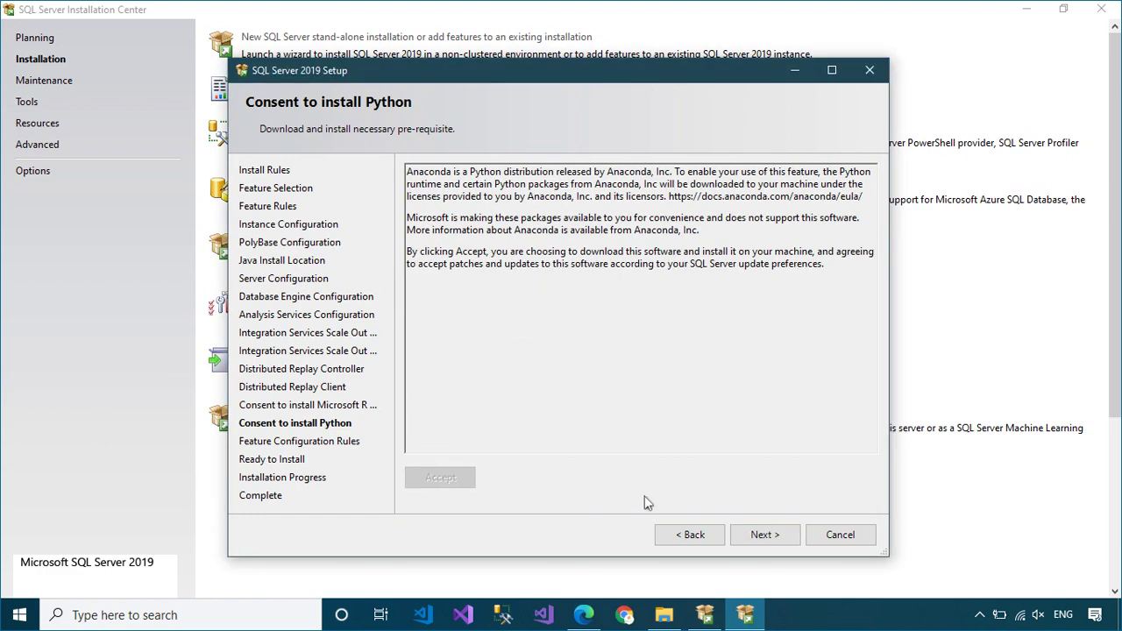
{"action": "left_click", "coordinate": [764, 535]}
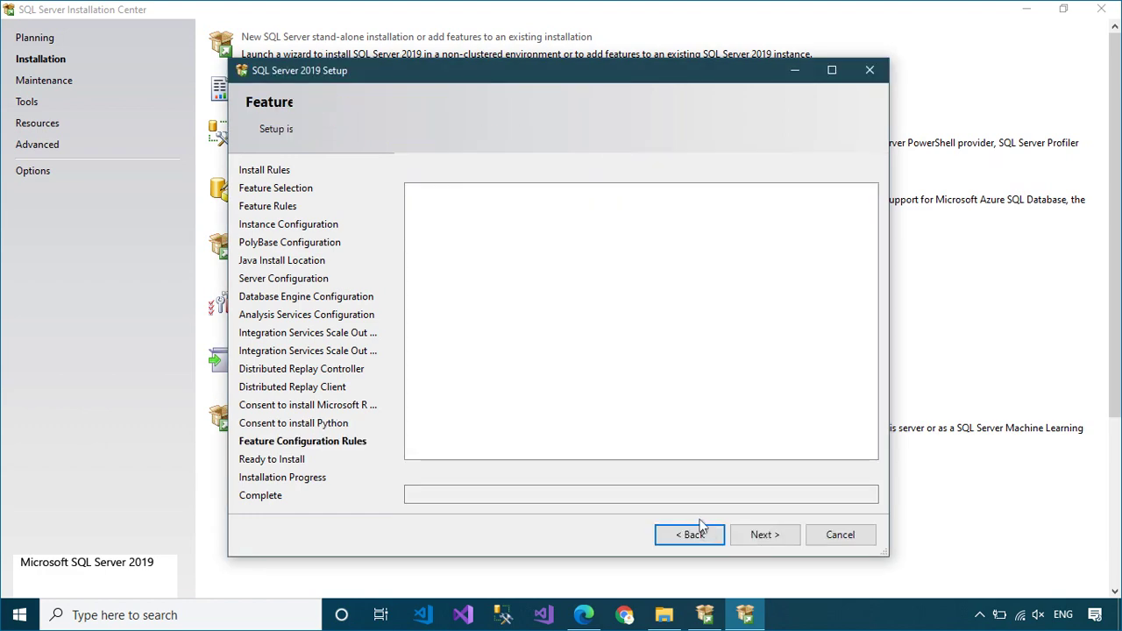
Step: Install SQL Server, acknowledge the restart-required notice, and close the completed wizard
{"action": "left_click", "coordinate": [783, 537]}
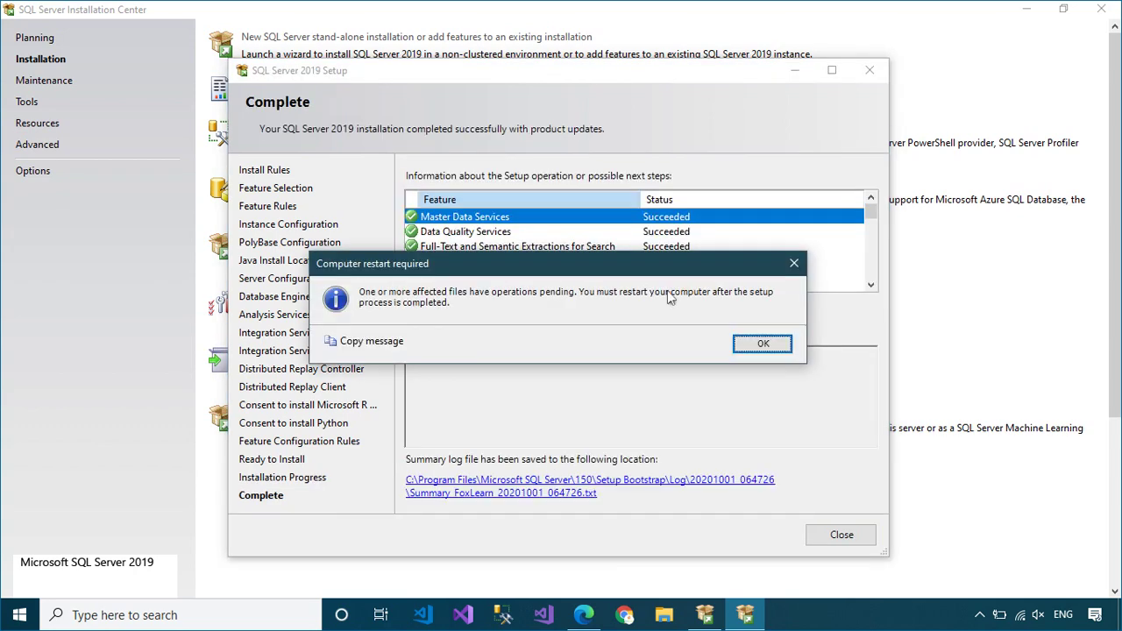
{"action": "left_click", "coordinate": [755, 345]}
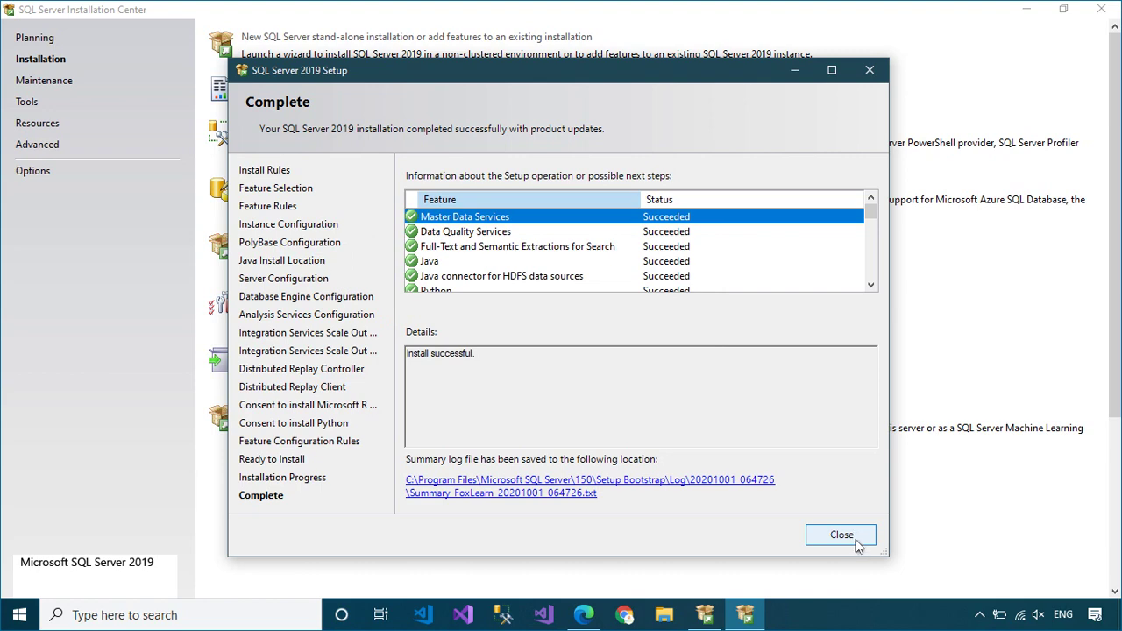
{"action": "left_click", "coordinate": [841, 536]}
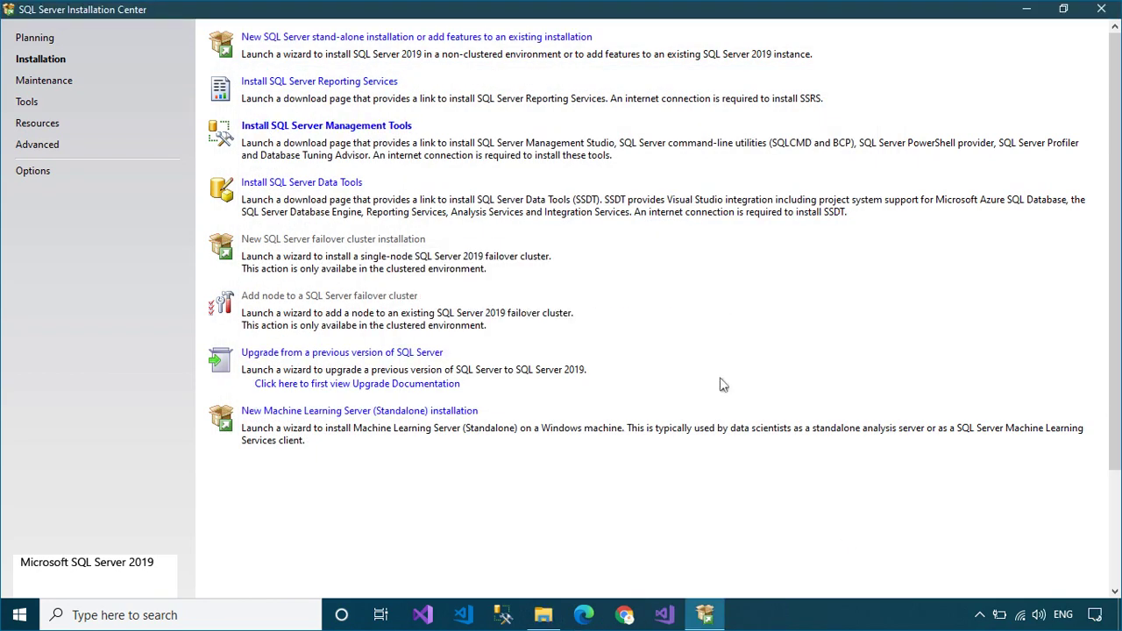
Step: Open the Download SSMS docs page, view the version 18.7 download, and minimize Edge
{"action": "left_click", "coordinate": [352, 127]}
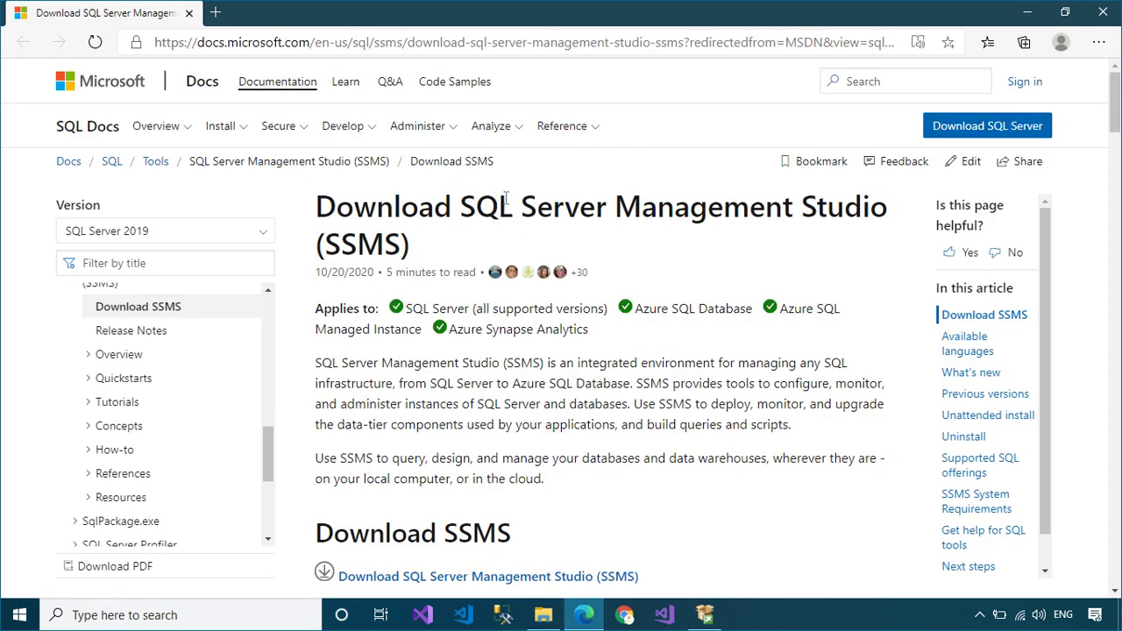
{"action": "scroll", "coordinate": [808, 314], "scroll_direction": "down", "scroll_amount": 3}
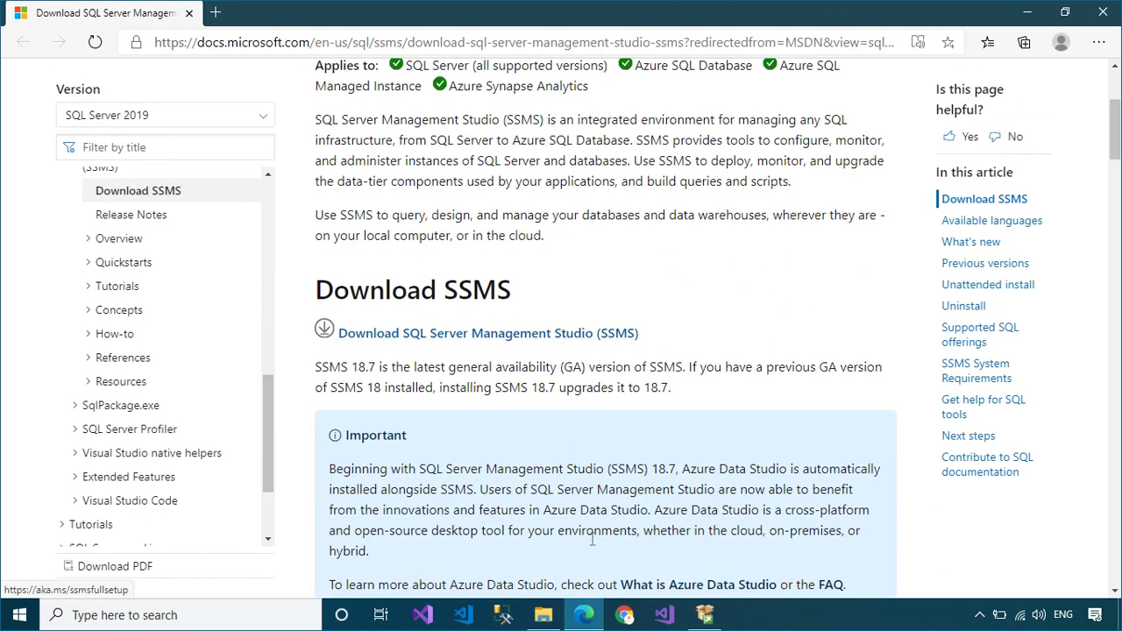
{"action": "left_click", "coordinate": [584, 616]}
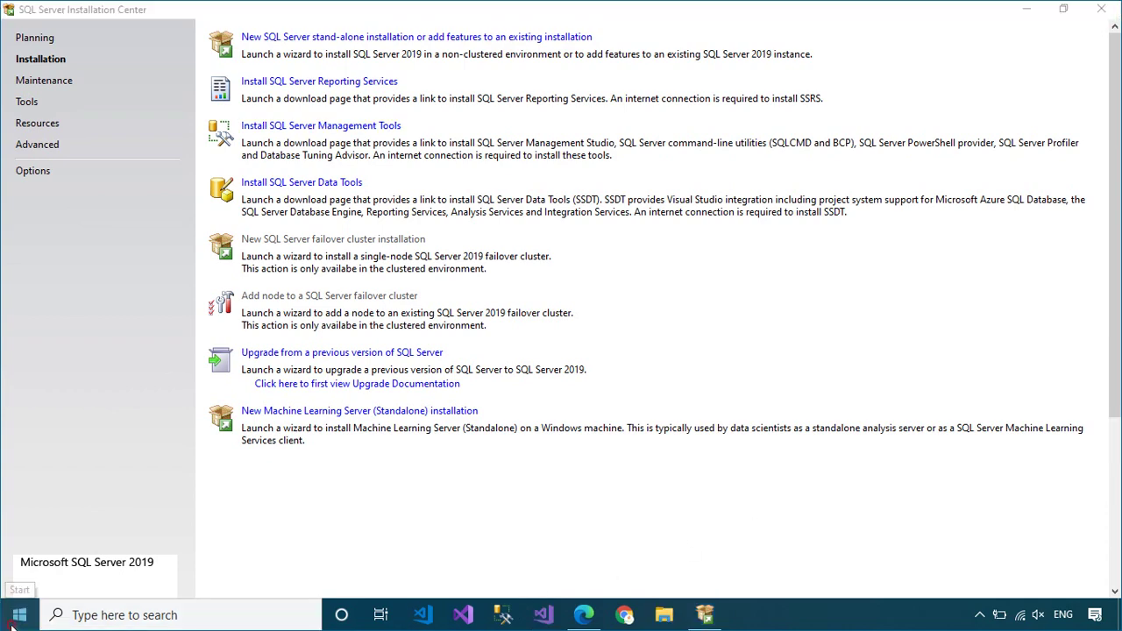
Step: Launch SQL Server Management Studio from the Microsoft SQL Server Tools 17 Start menu folder
{"action": "left_click", "coordinate": [11, 624]}
{"action": "scroll", "coordinate": [148, 490], "scroll_direction": "down", "scroll_amount": 10}
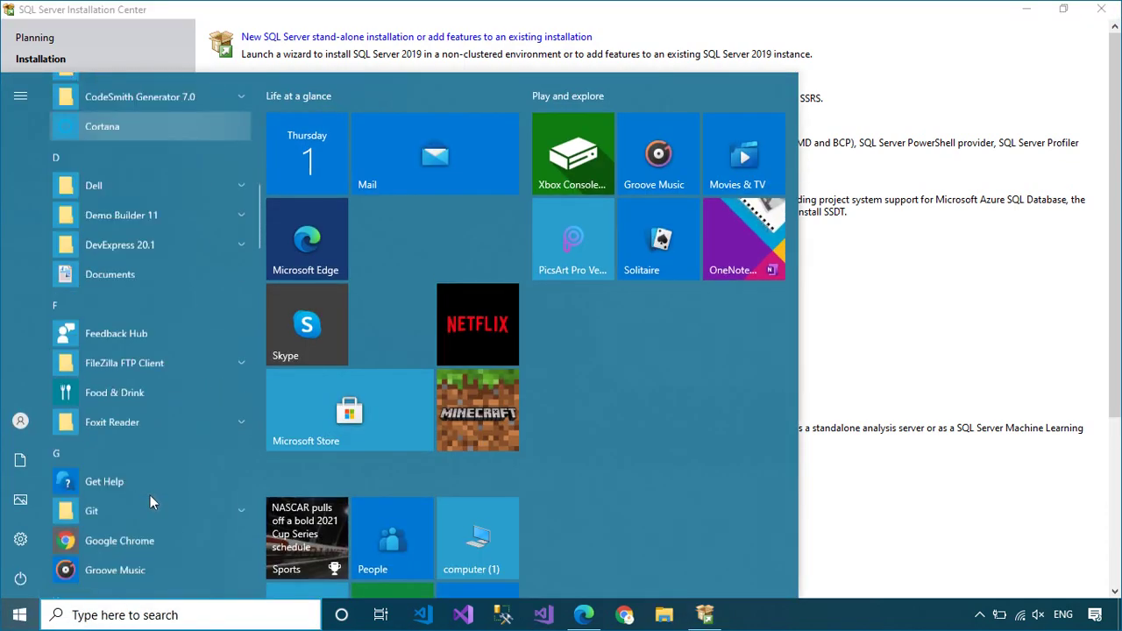
{"action": "scroll", "coordinate": [150, 496], "scroll_direction": "down", "scroll_amount": 10}
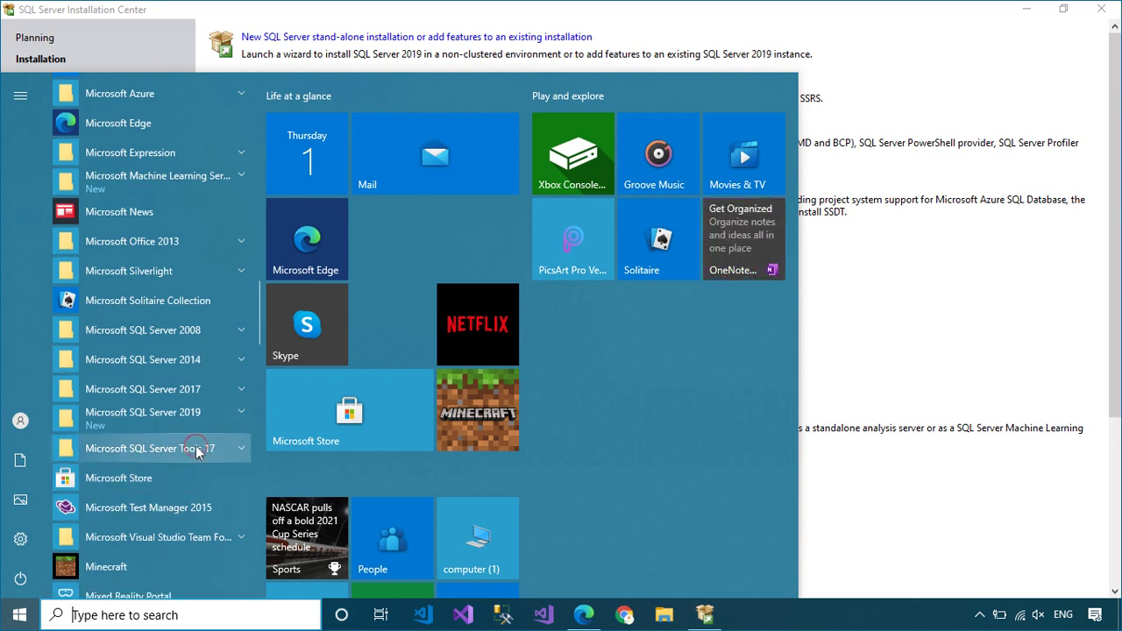
{"action": "left_click", "coordinate": [194, 447]}
{"action": "left_click", "coordinate": [204, 484]}
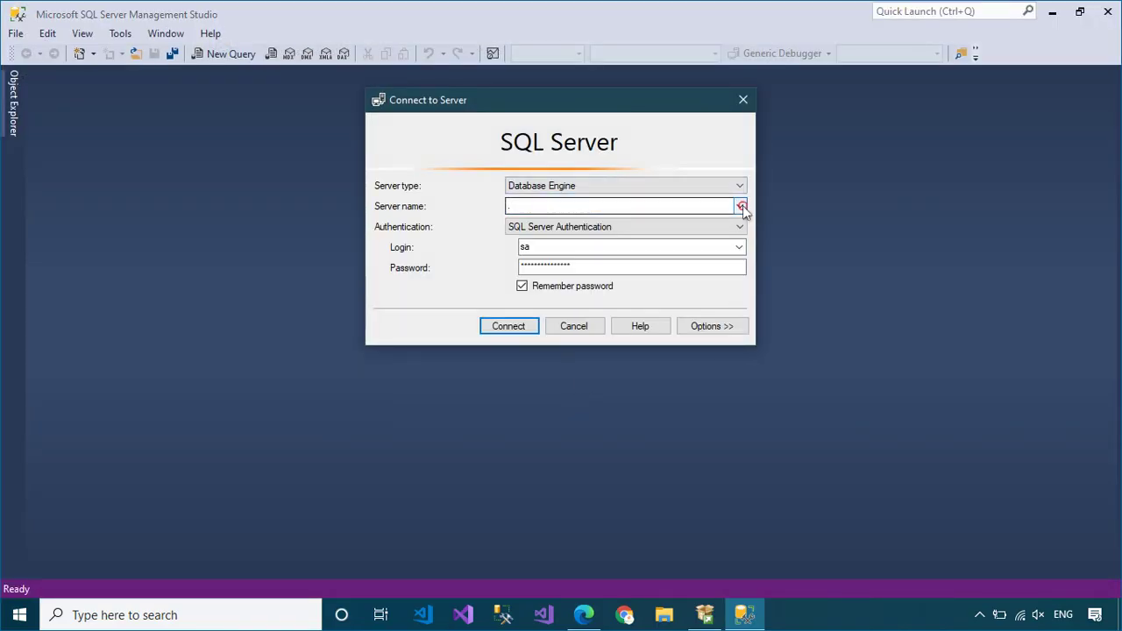
Step: Connect to the local FOXLEARN\SQL2019 engine and expand Databases to show DWConfiguration, DWDiagnostics, DWQueue
{"action": "left_click", "coordinate": [742, 206]}
{"action": "left_click", "coordinate": [627, 249]}
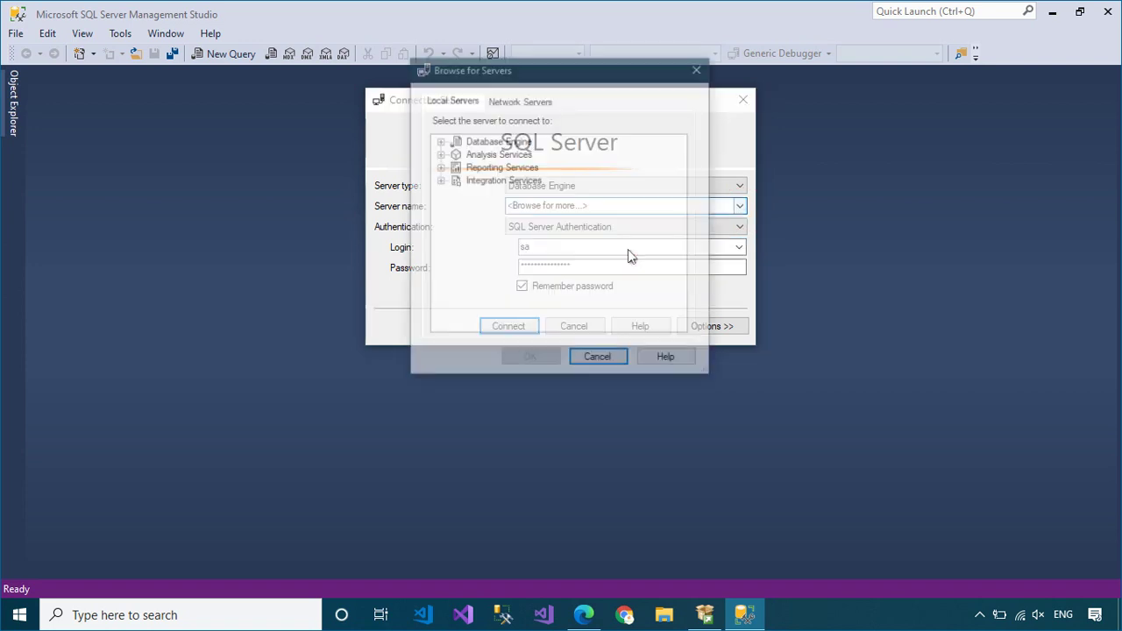
{"action": "left_click", "coordinate": [439, 141]}
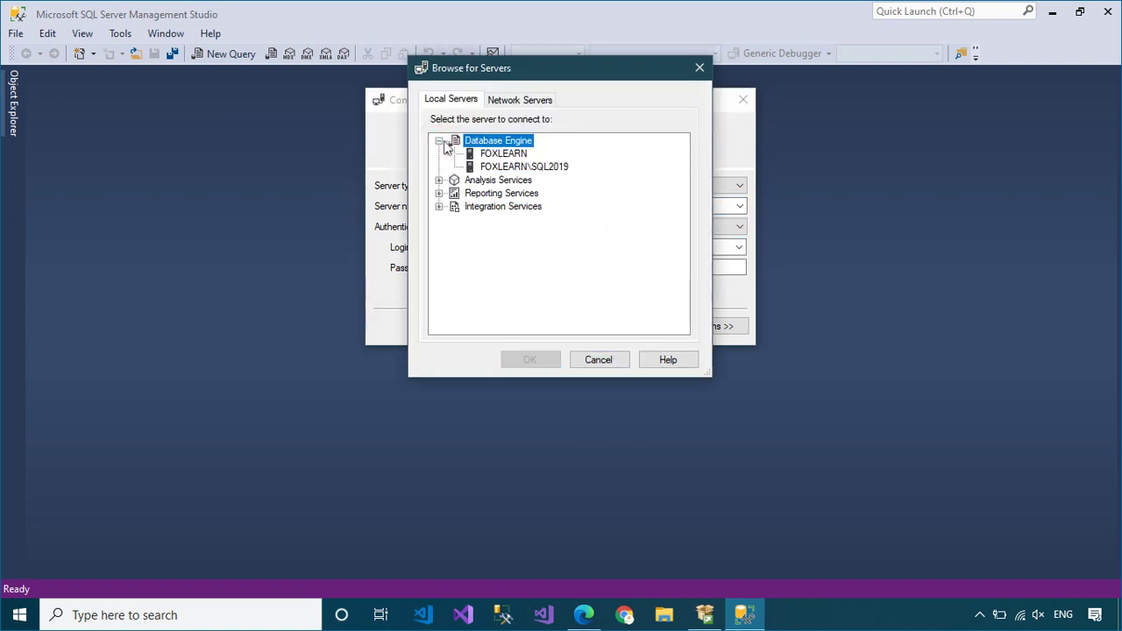
{"action": "left_click", "coordinate": [537, 168]}
{"action": "left_click", "coordinate": [557, 360]}
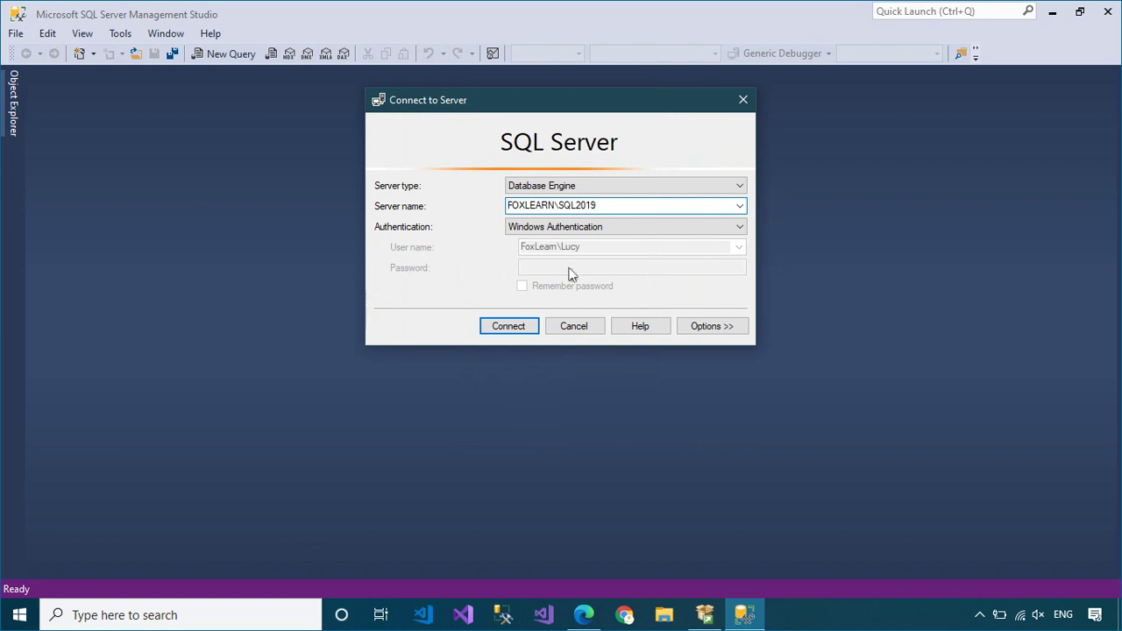
{"action": "left_click", "coordinate": [508, 326]}
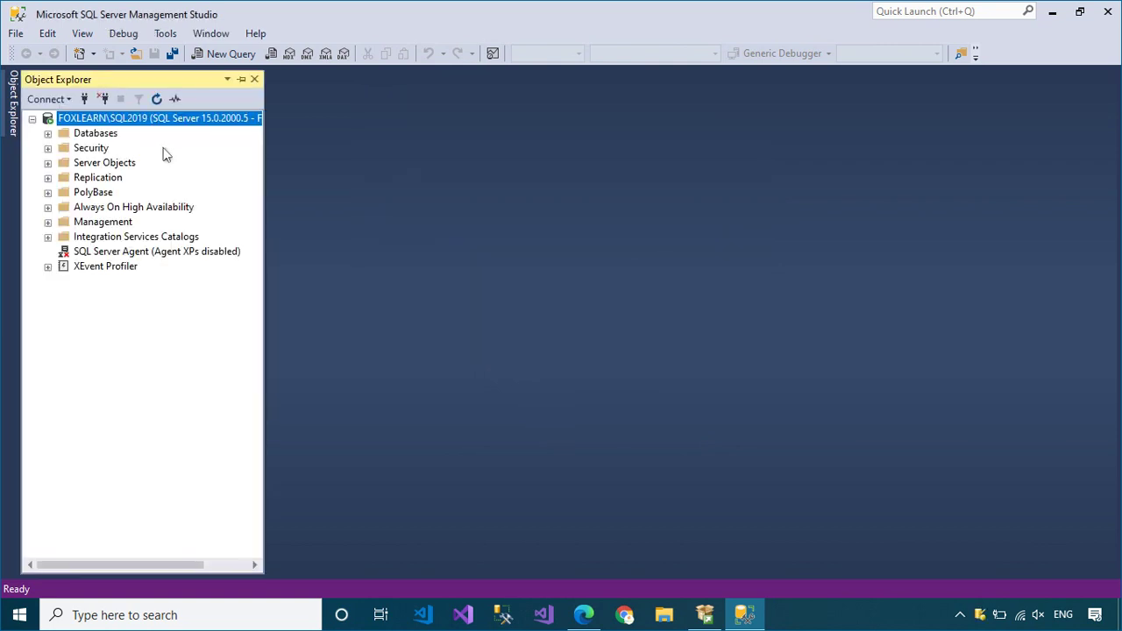
{"action": "double_click", "coordinate": [63, 136]}
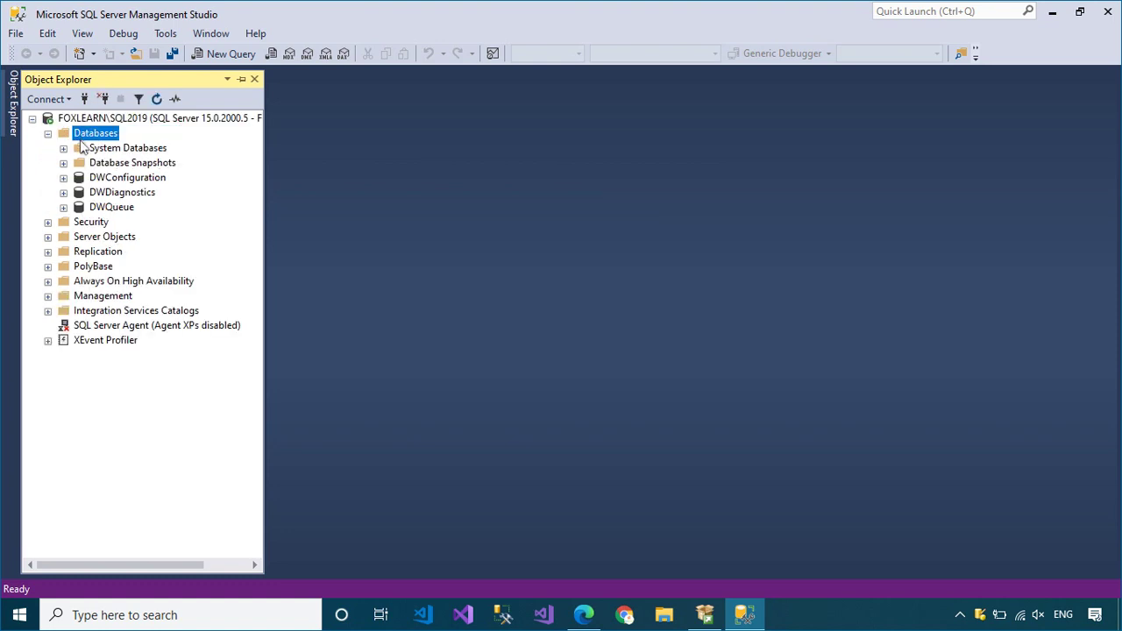